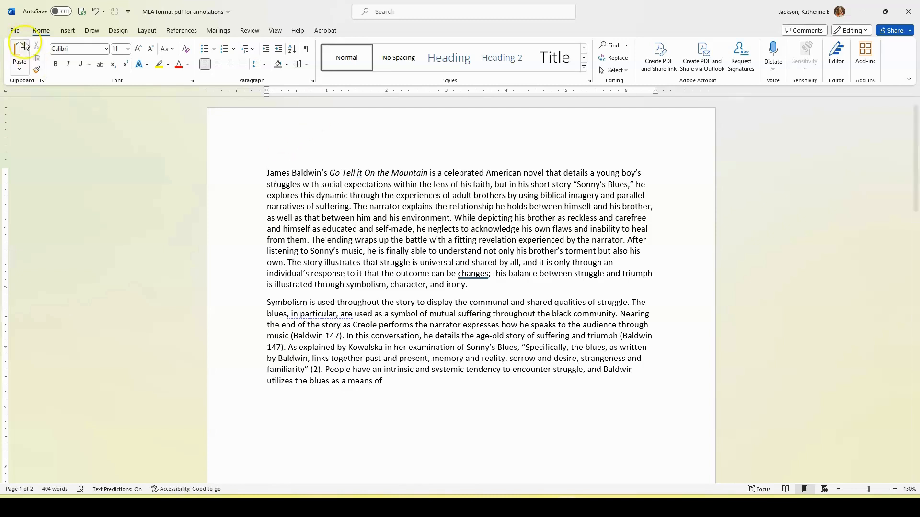
Create a new document from the "MLA style paper 9th edition" template
left_click(13, 31)
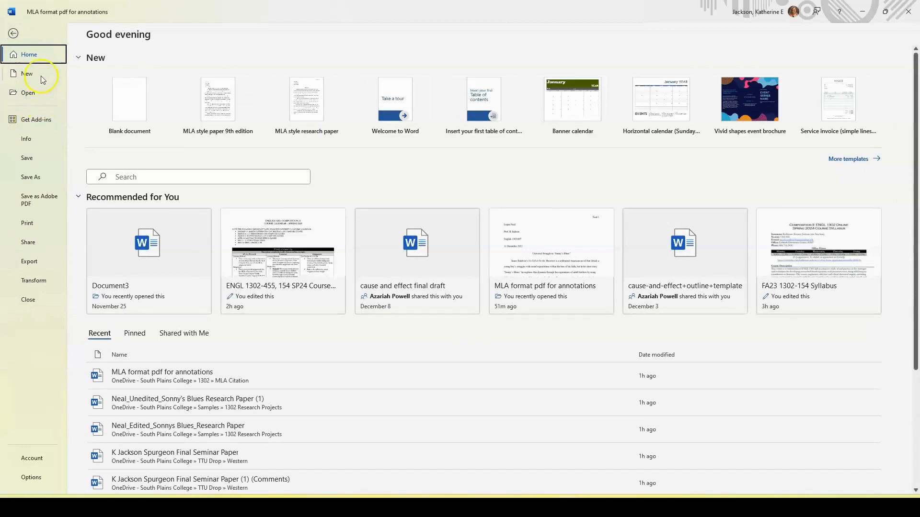
left_click(36, 73)
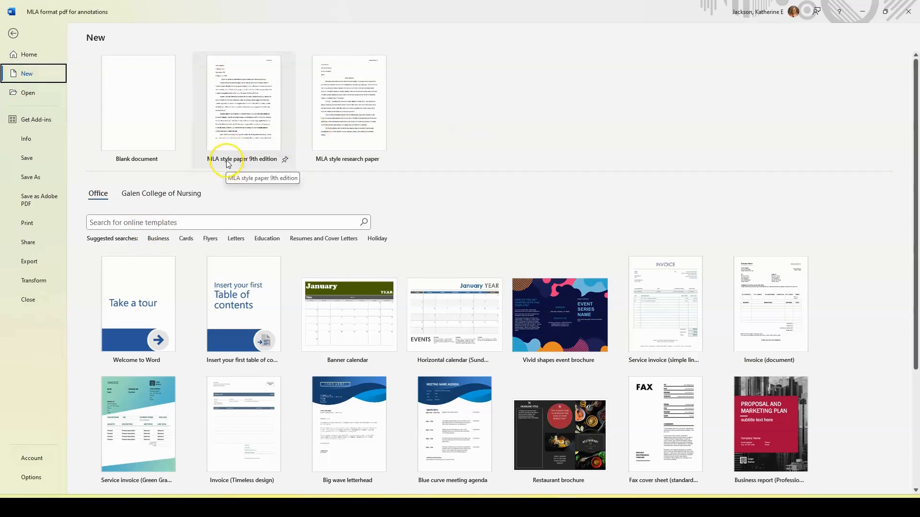
left_click(257, 122)
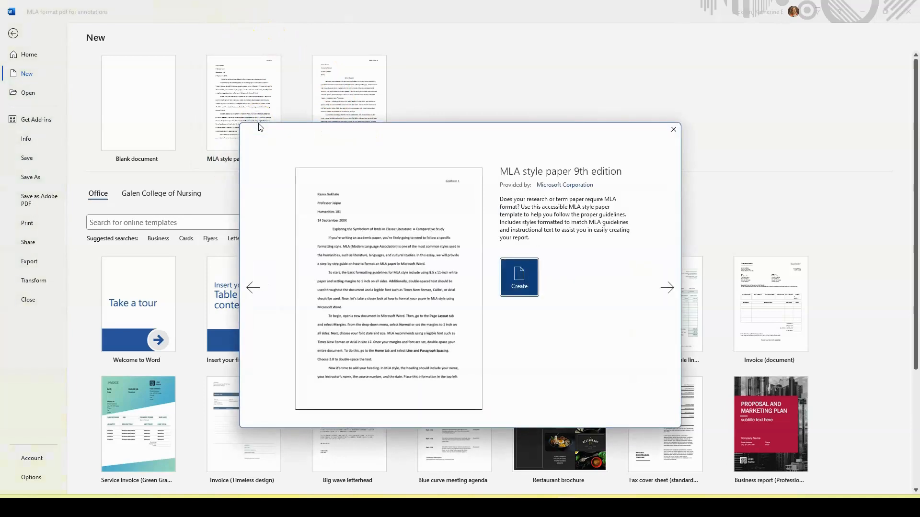
left_click(510, 278)
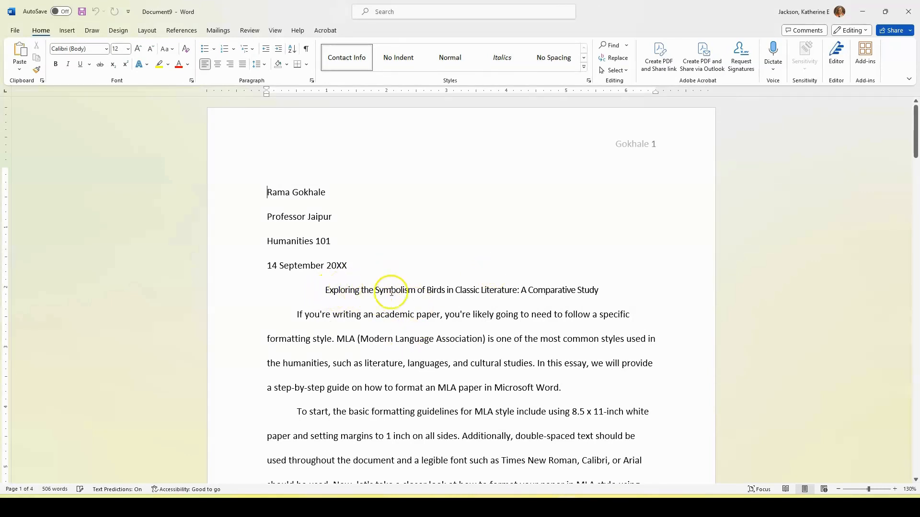
Create another new document from the "MLA style research paper" template
mouse_move(566, 507)
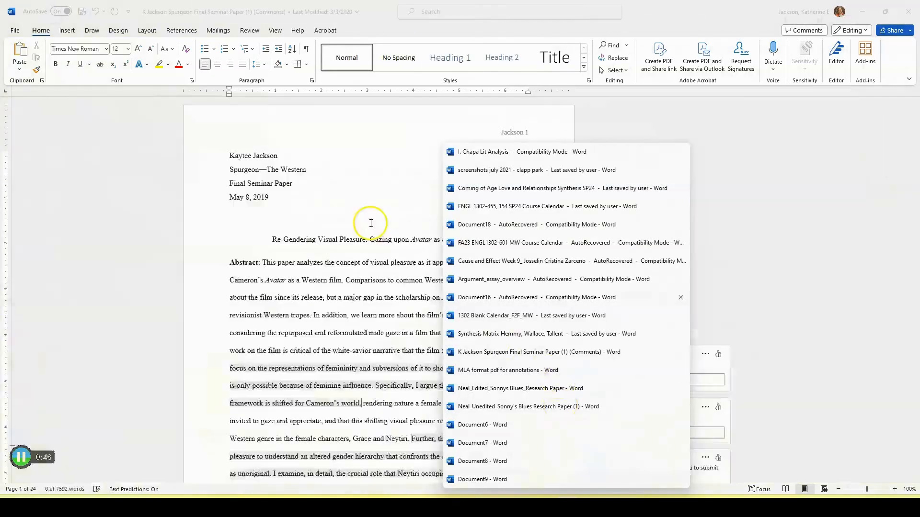
left_click(15, 31)
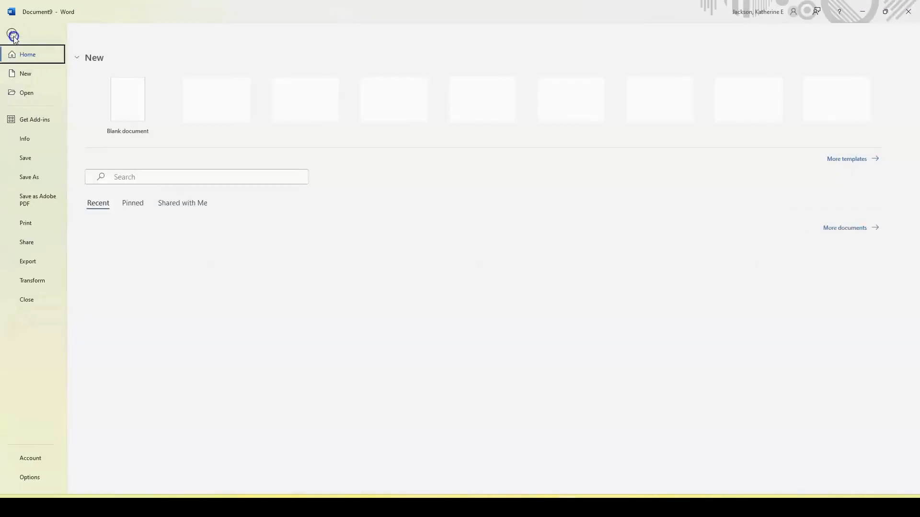
left_click(33, 73)
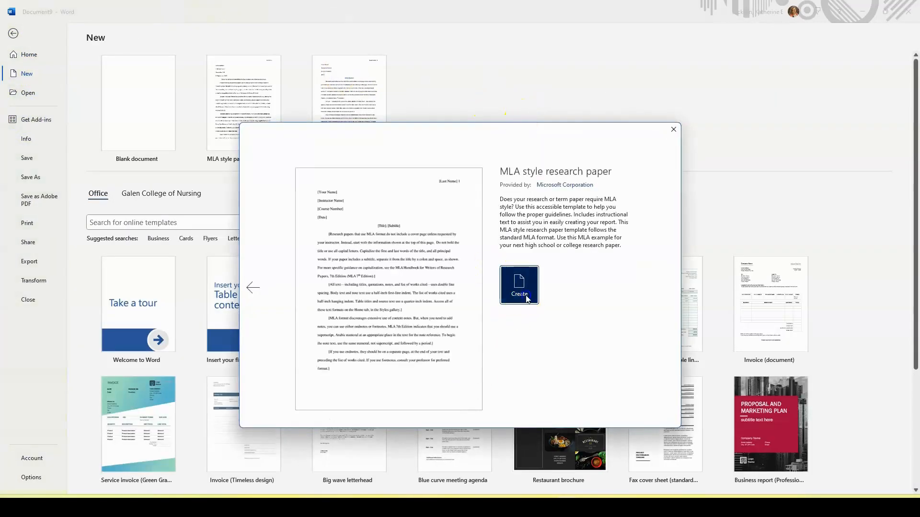
left_click(526, 294)
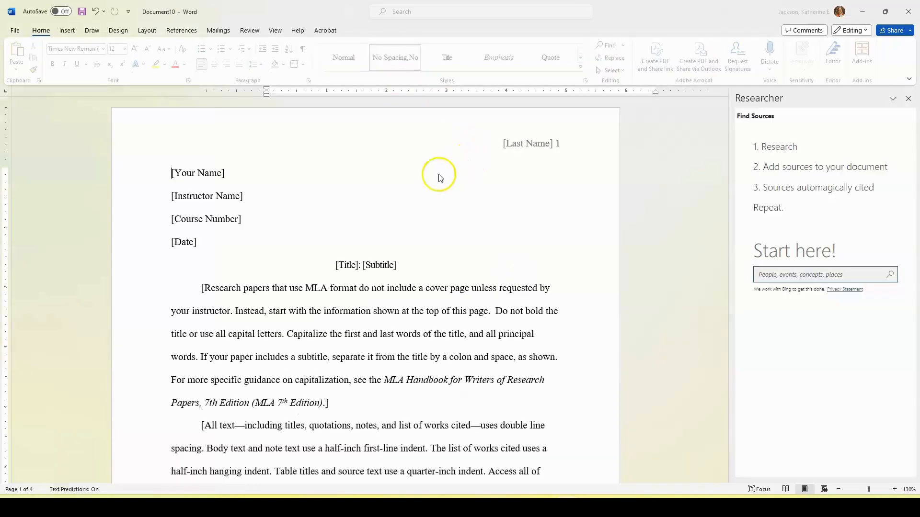
Look through the research paper template's sample table, chart and body text, and return to its first page
left_click_drag(724, 115, 706, 241)
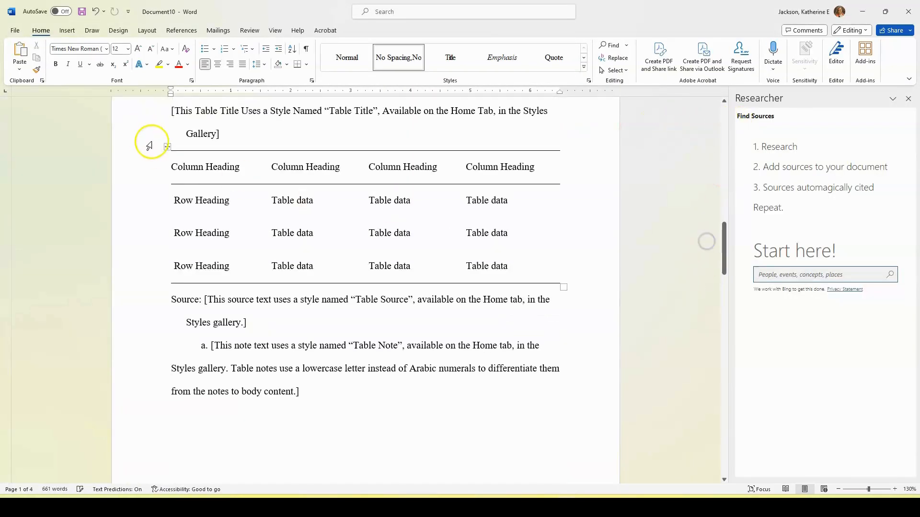
triple_click(176, 163)
scroll(386, 215, "down", 8)
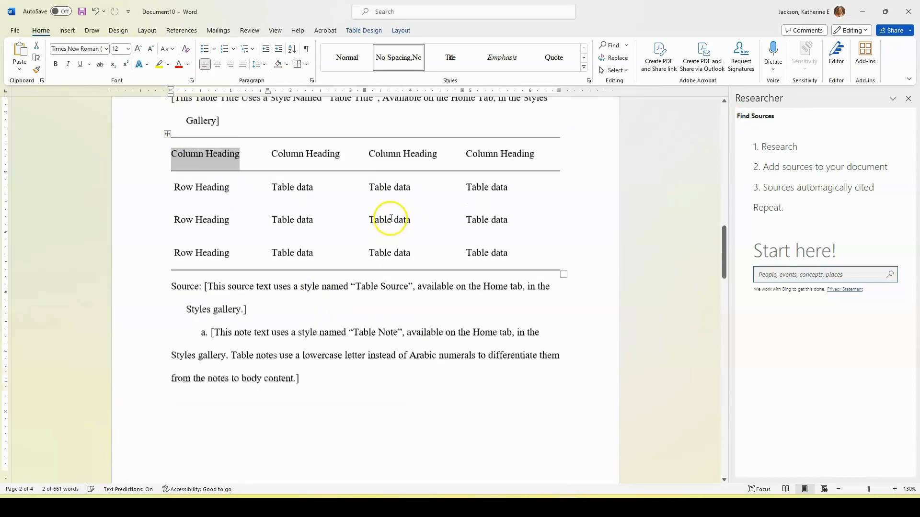
scroll(394, 220, "down", 2)
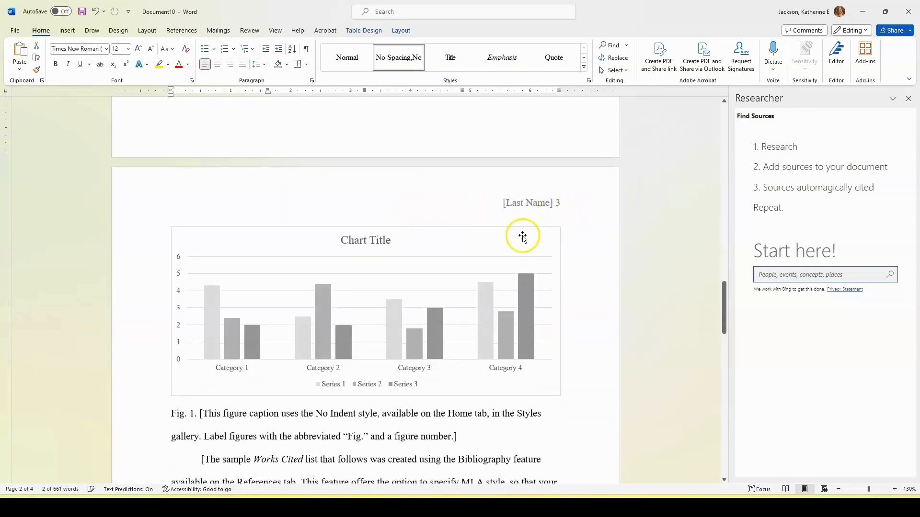
scroll(556, 235, "down", 4)
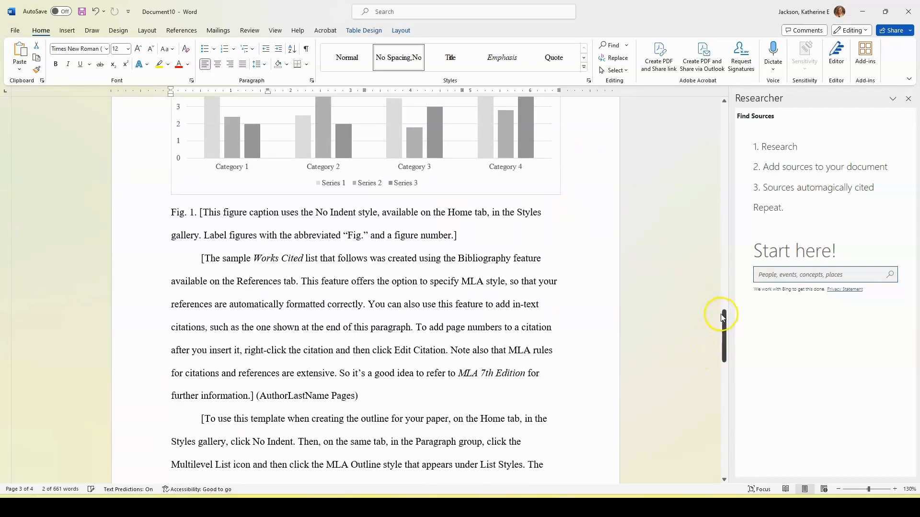
left_click_drag(724, 316, 755, 79)
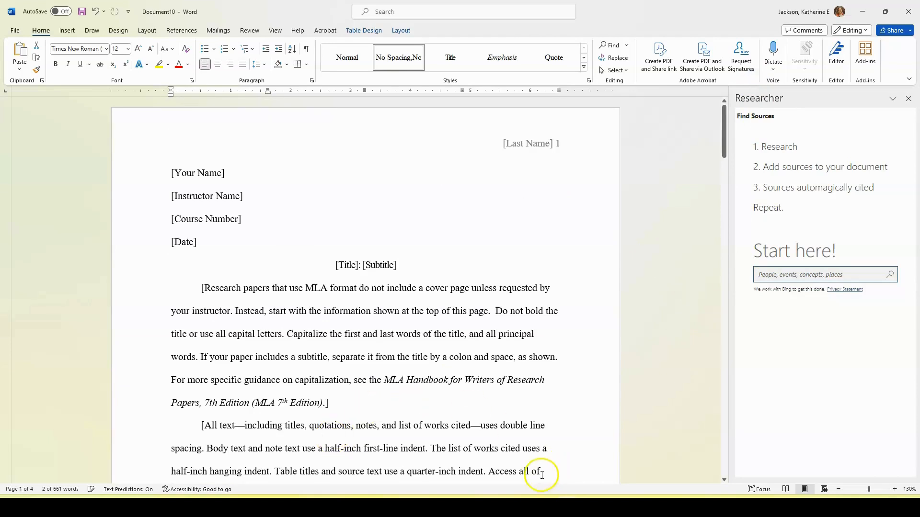
Switch to the open document "MLA format pdf for annotations"
mouse_move(566, 507)
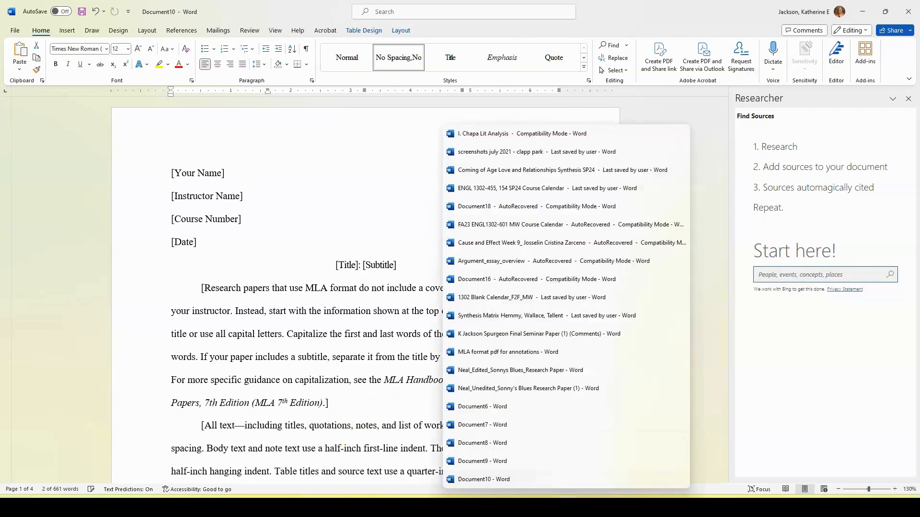
left_click(508, 352)
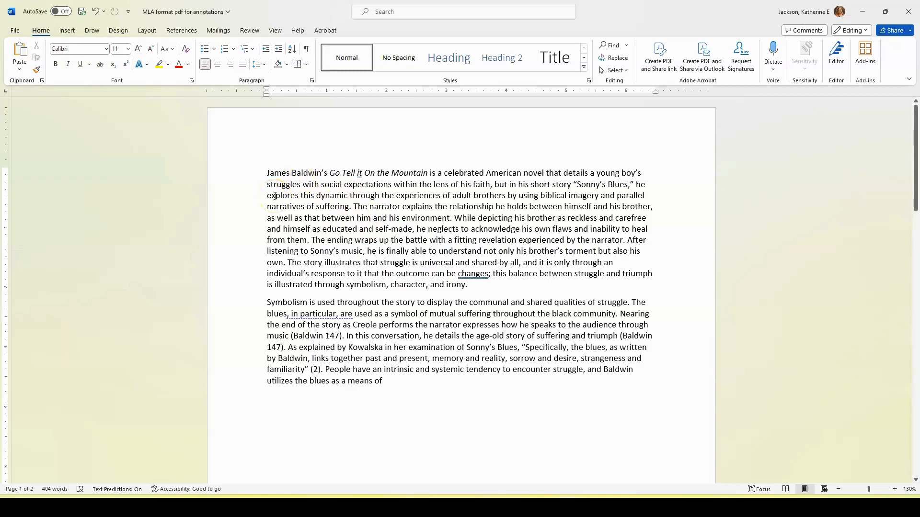
scroll(515, 223, "up", 10, "ctrl")
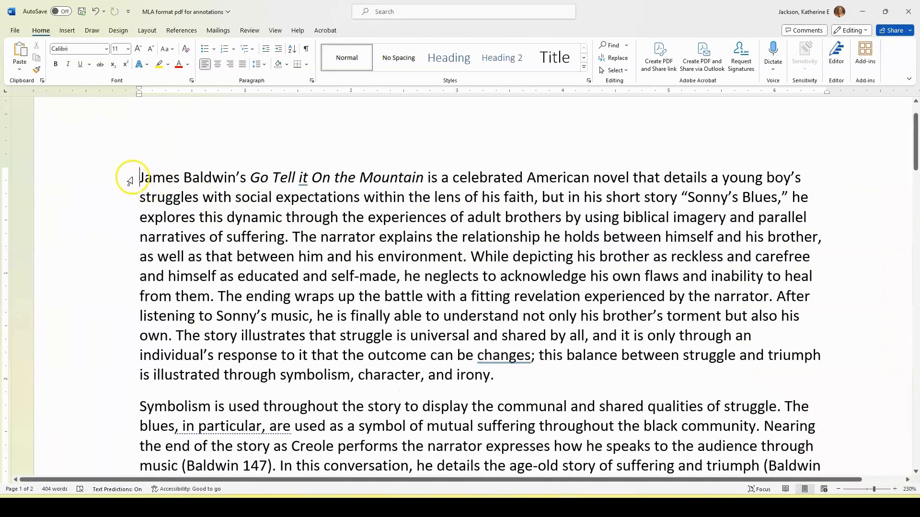
Set the font of the first word of the opening paragraph to Times New Roman
left_click_drag(139, 178, 180, 177)
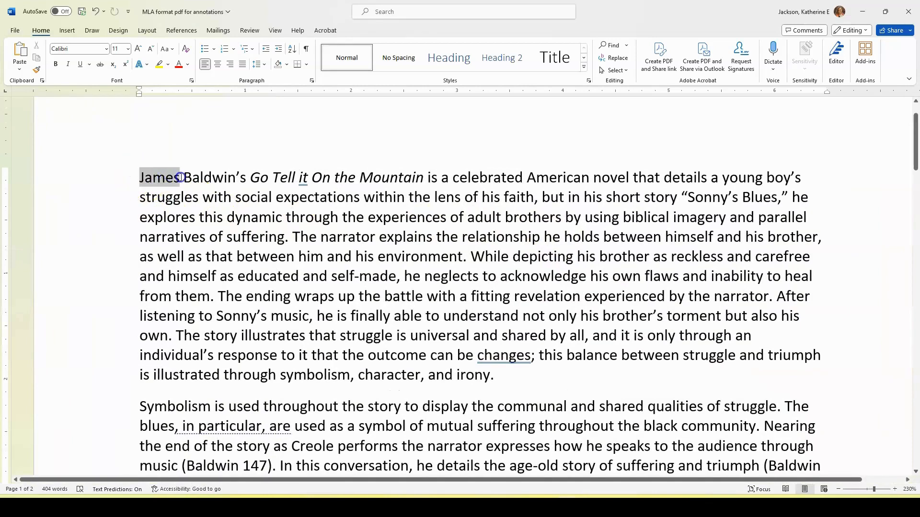
left_click(107, 50)
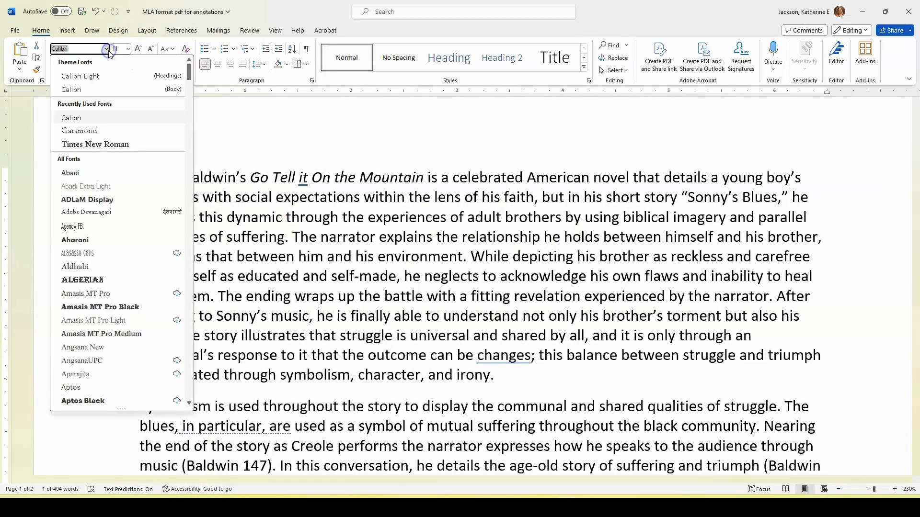
left_click(121, 144)
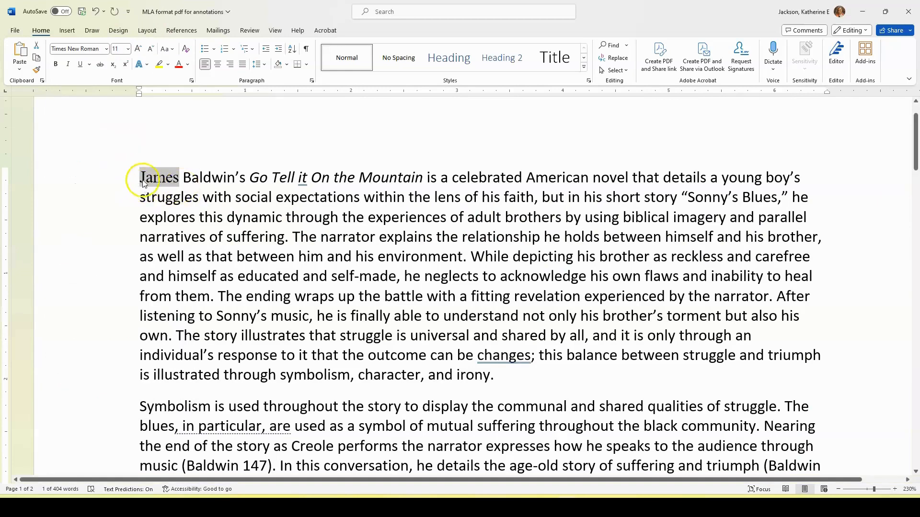
Set the font of the entire document's text to Times New Roman
left_click(303, 178)
key("ctrl+a")
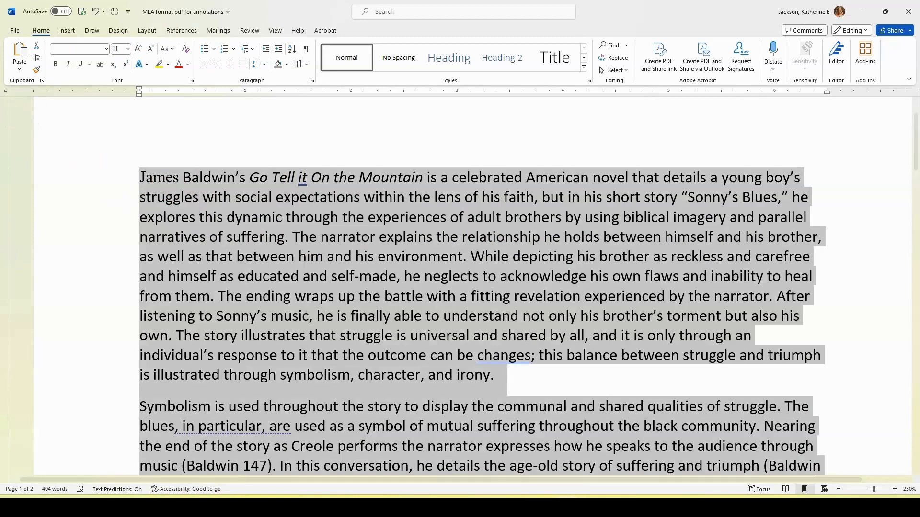
left_click(69, 48)
type("Times New Roman")
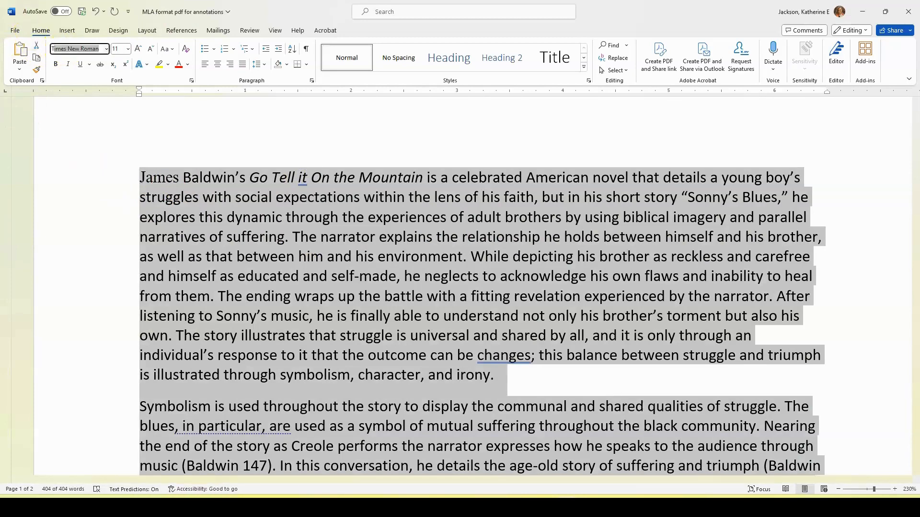
key("Return")
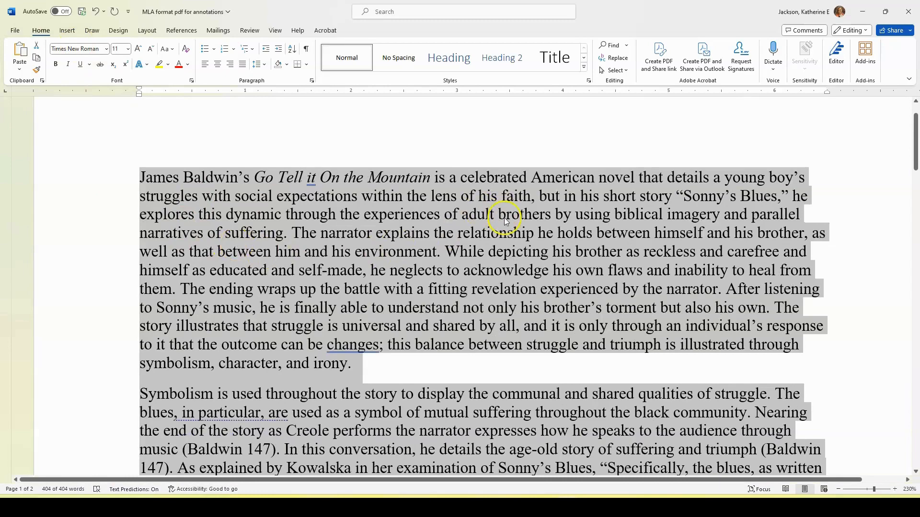
Increase the font size of the entire document's text to 12
scroll(504, 218, "down", 6, "ctrl")
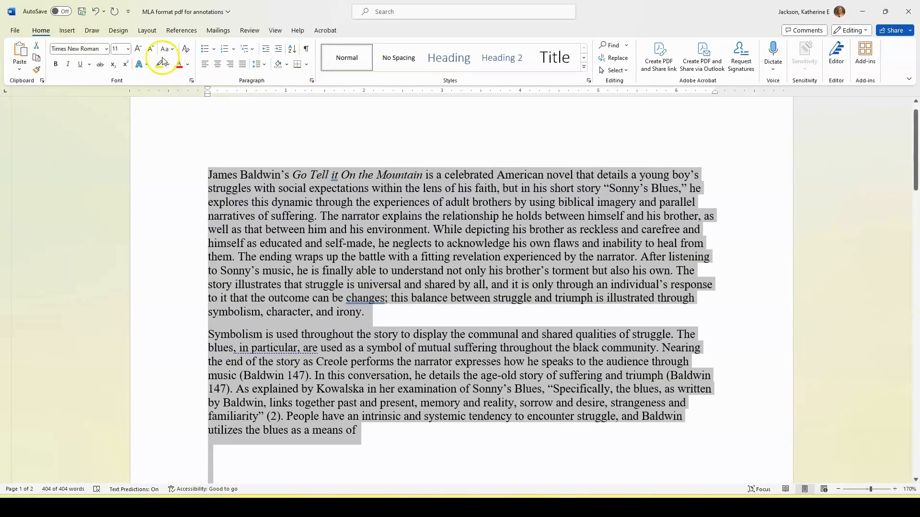
left_click(138, 49)
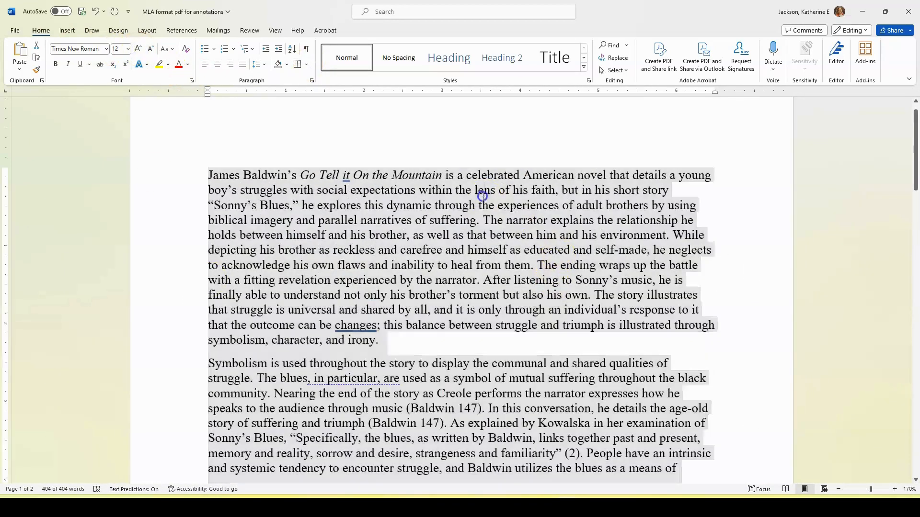
left_click(483, 195)
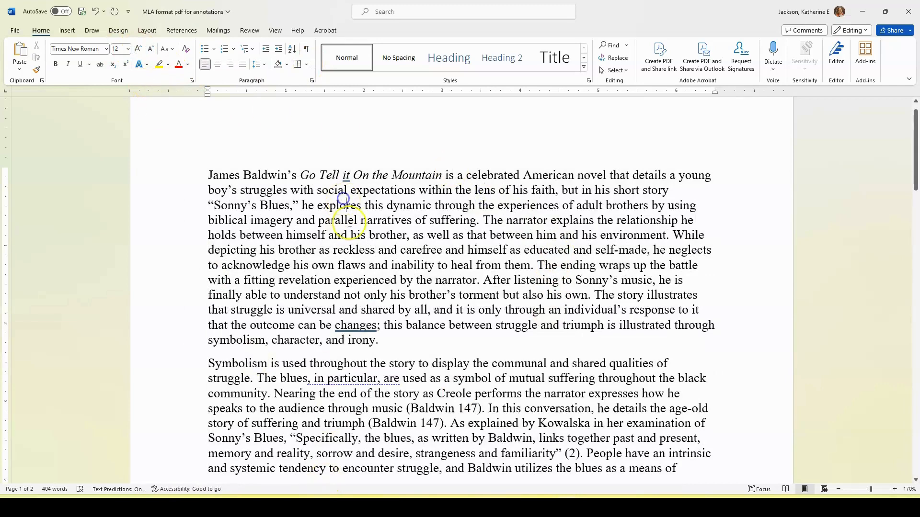
Set the line spacing of the whole document to Double in the paragraph settings
key("ctrl+a")
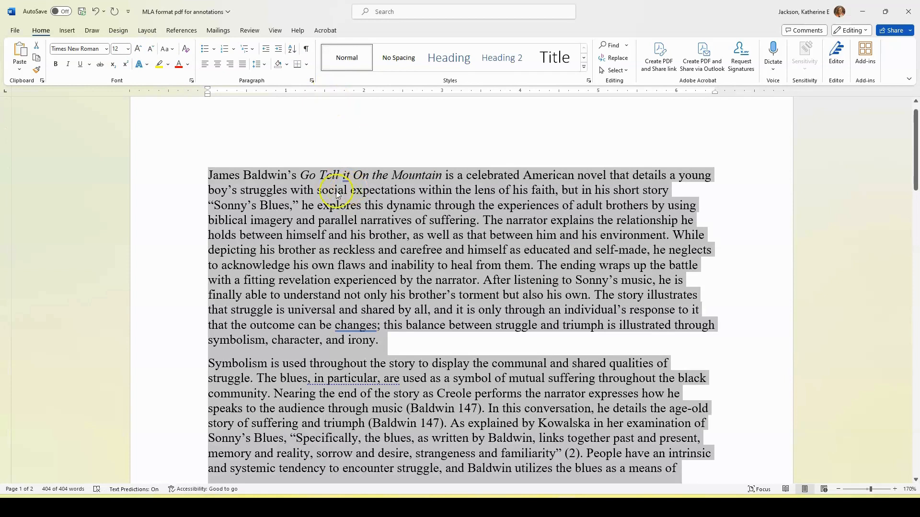
left_click(258, 64)
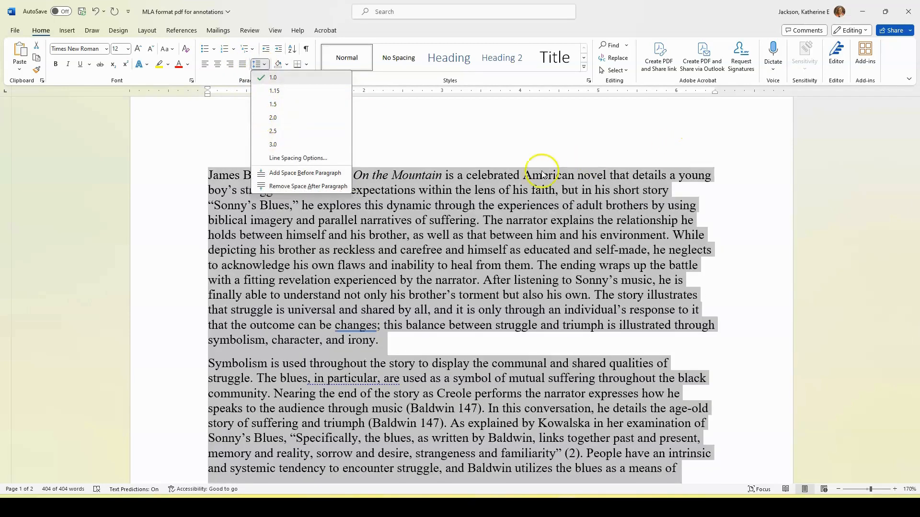
left_click(466, 231)
right_click(358, 220)
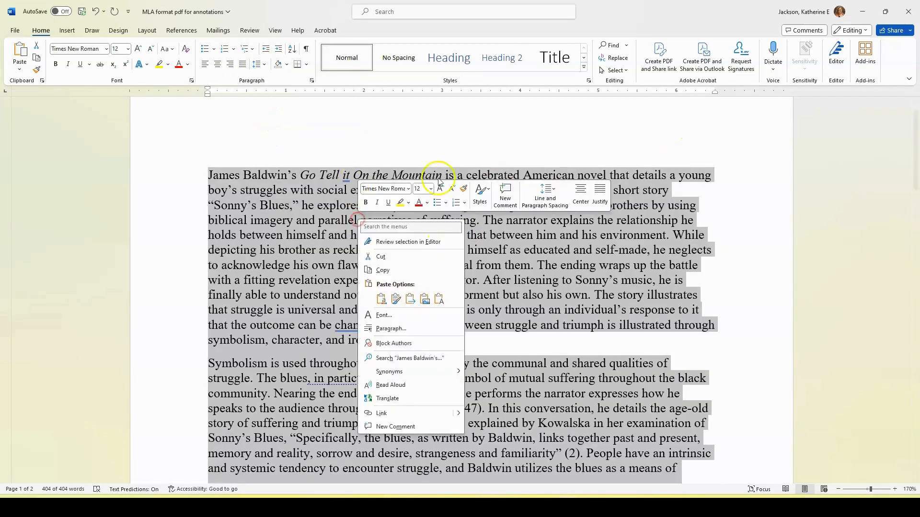
left_click(412, 329)
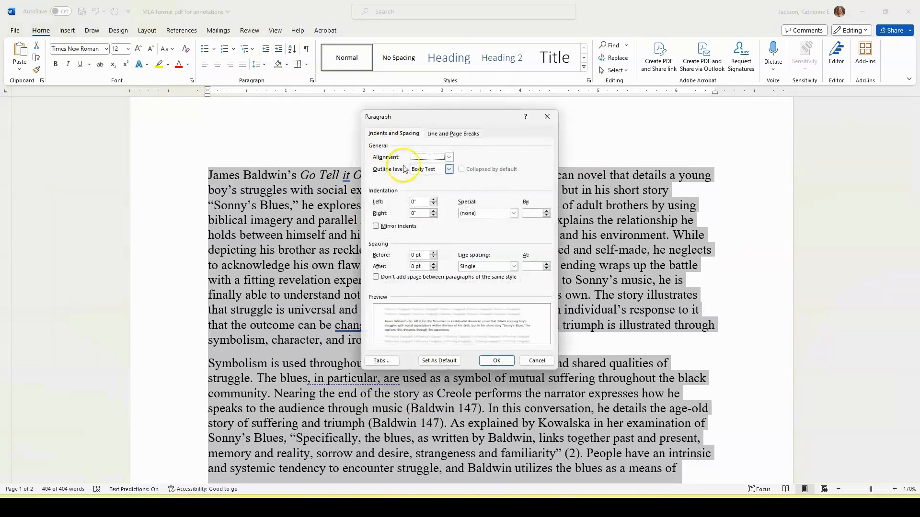
left_click(476, 267)
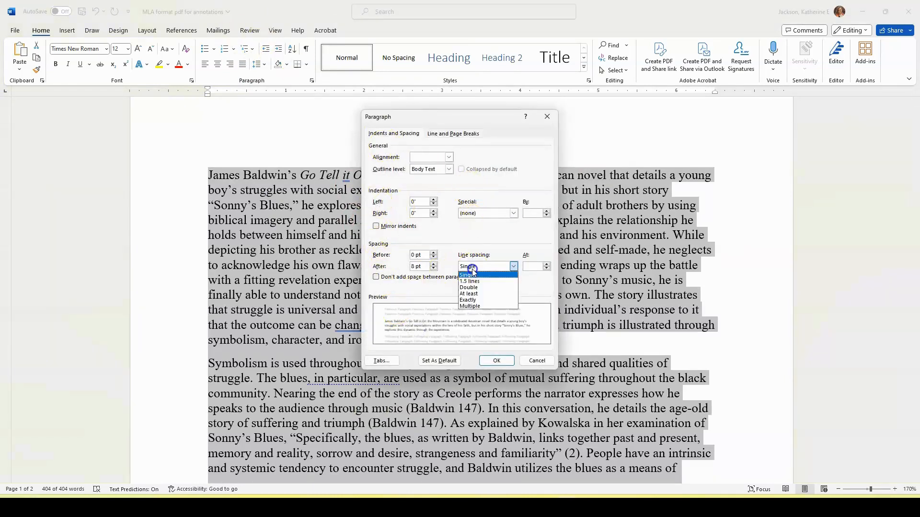
left_click(484, 287)
left_click(496, 361)
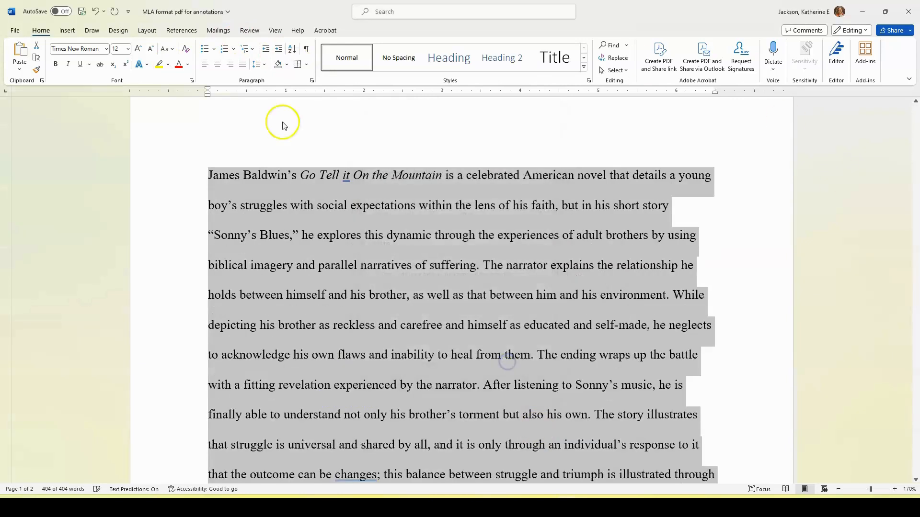
left_click(431, 171)
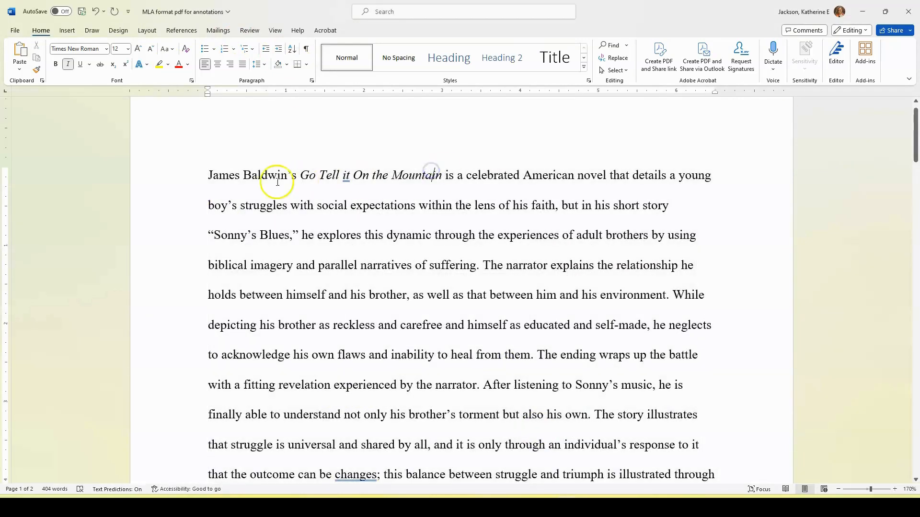
Insert a new line above the first paragraph and enter the author's full name on it
left_click(205, 171)
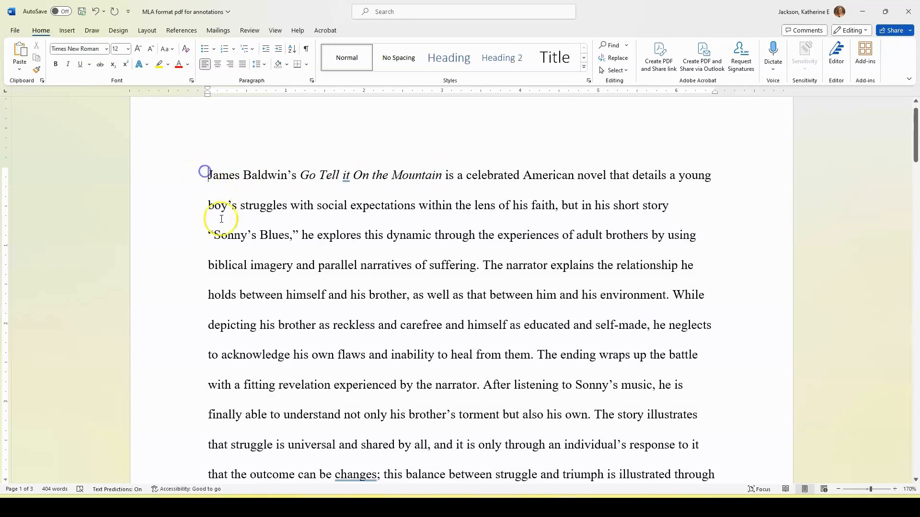
key("Return")
left_click(230, 144)
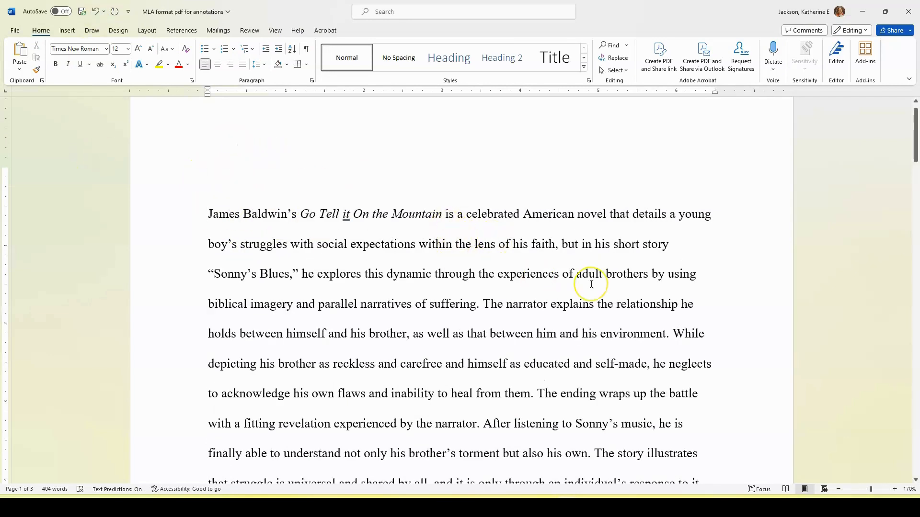
type("Betty White")
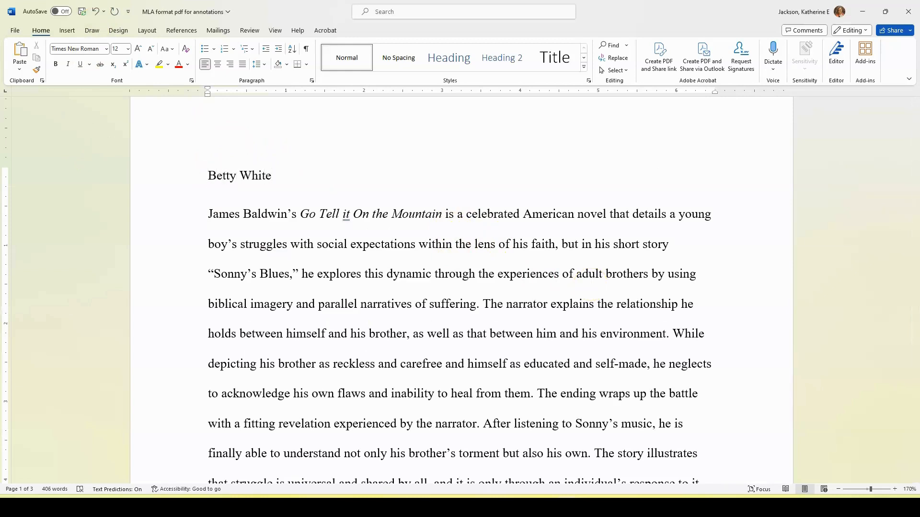
Add separate heading lines below the author's name for the professor's name, English 1302-600 and May 22, 2023
key("Return")
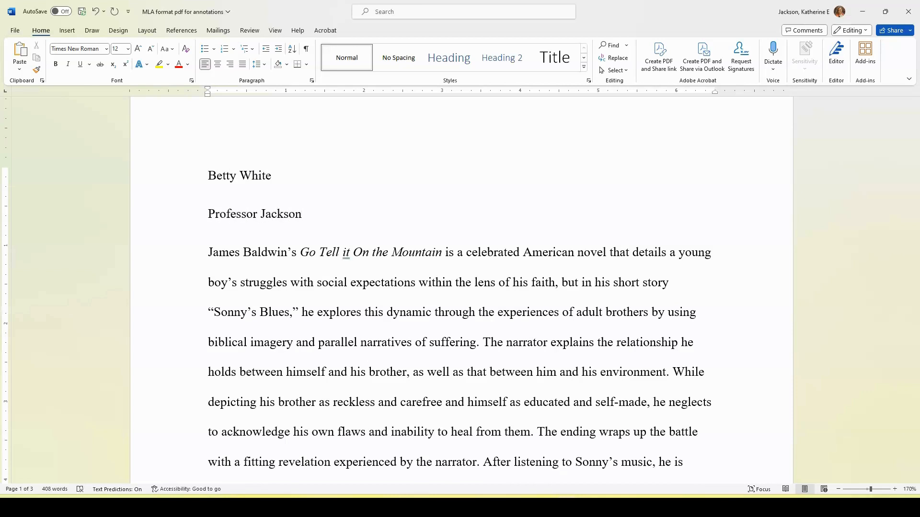
key("Return")
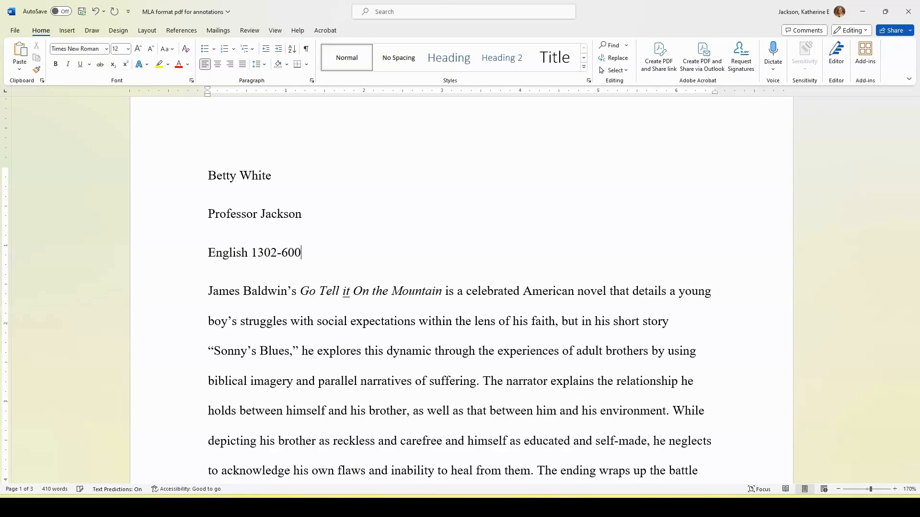
key("Return")
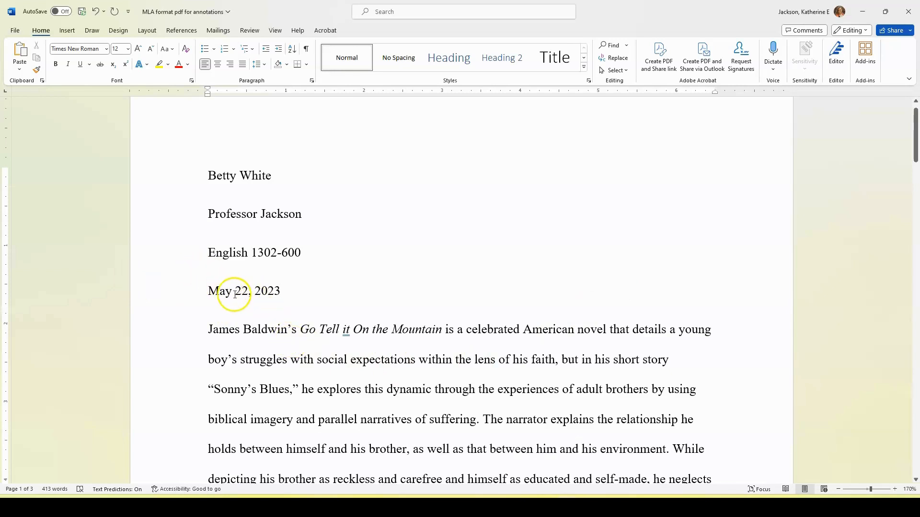
Rewrite the date line in day-month-year order as 22 May 2023, removing the comma and the extra space
left_click_drag(236, 293, 249, 294)
key("BackSpace")
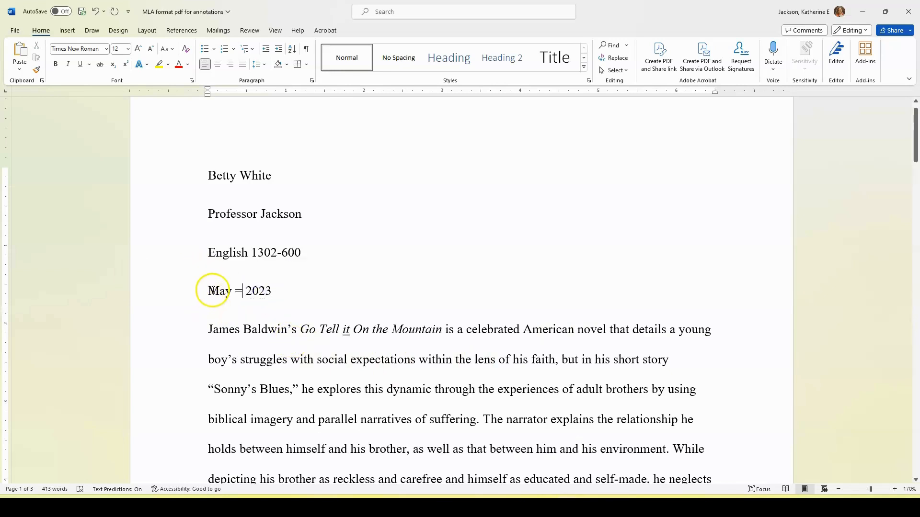
left_click(211, 292)
type("22")
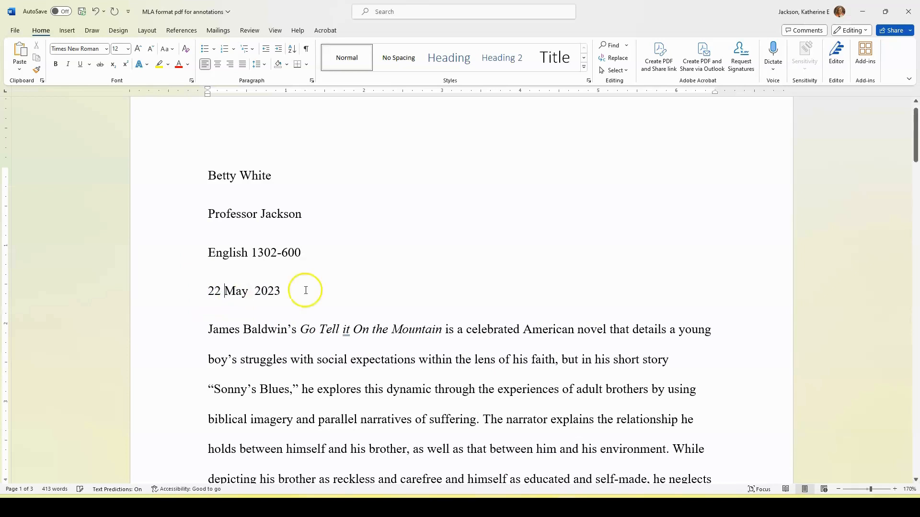
left_click(250, 291)
key("BackSpace")
Try the centred title "Literary Analysis Project" on a new line below the date and delete it
left_click(321, 292)
key("Return")
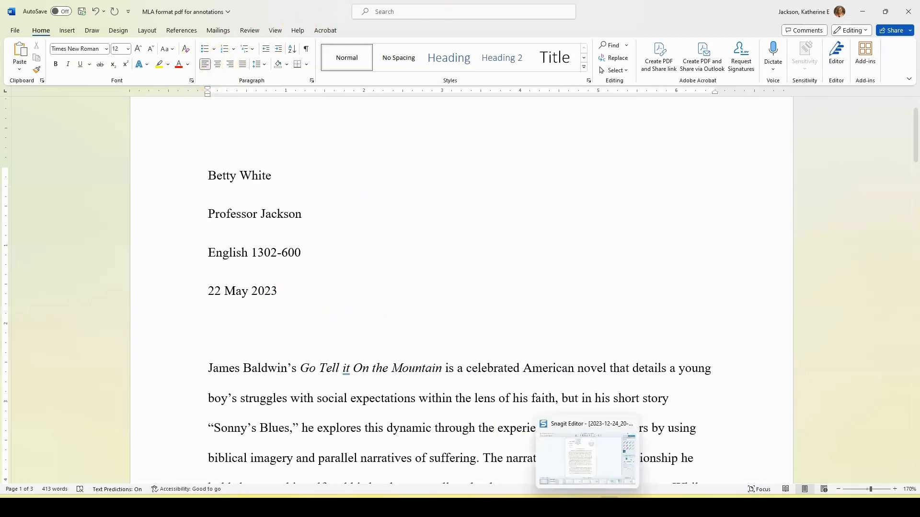
key("ctrl+e")
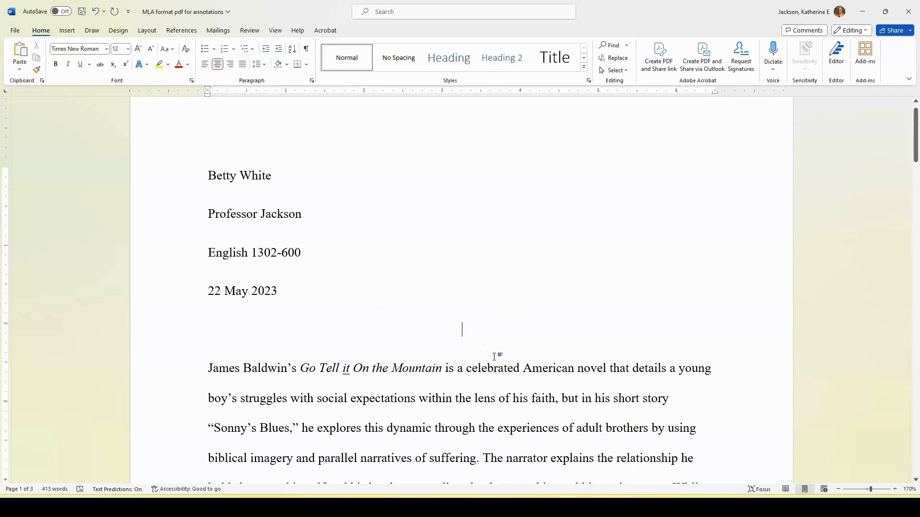
type("LIt")
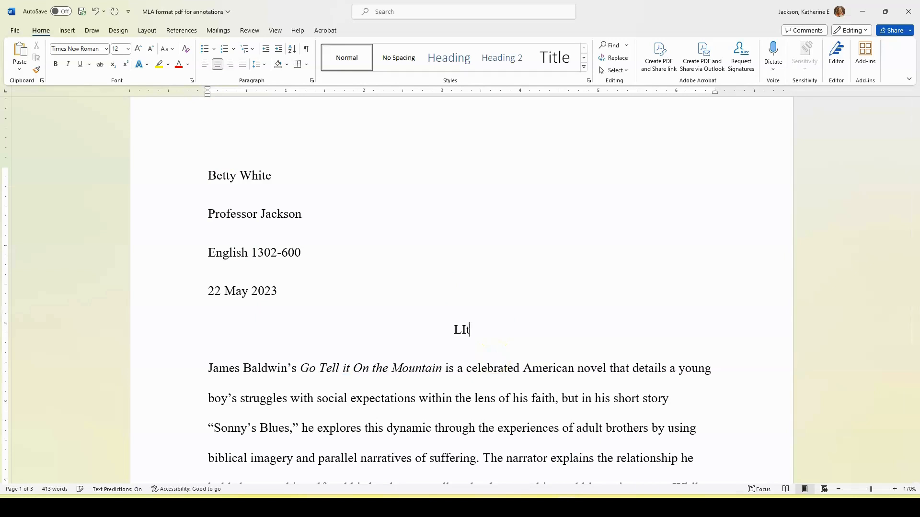
type("erary Analysis")
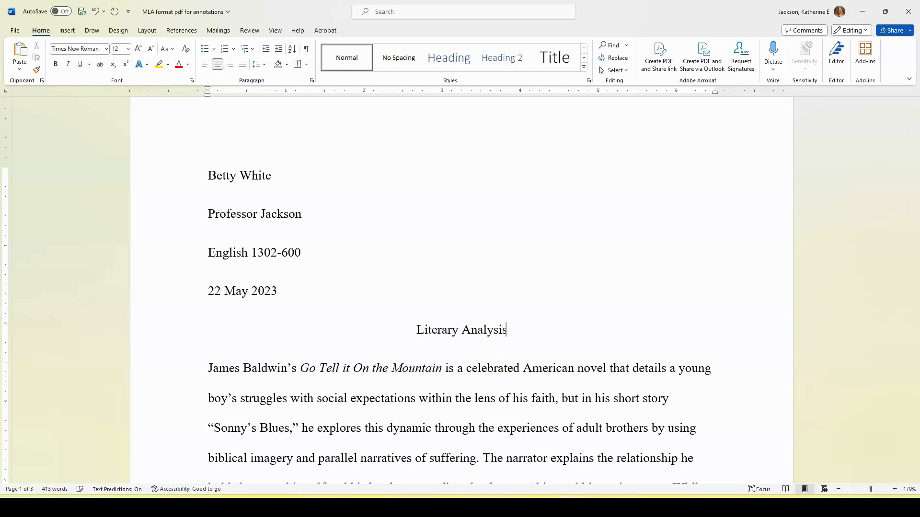
type(" Project")
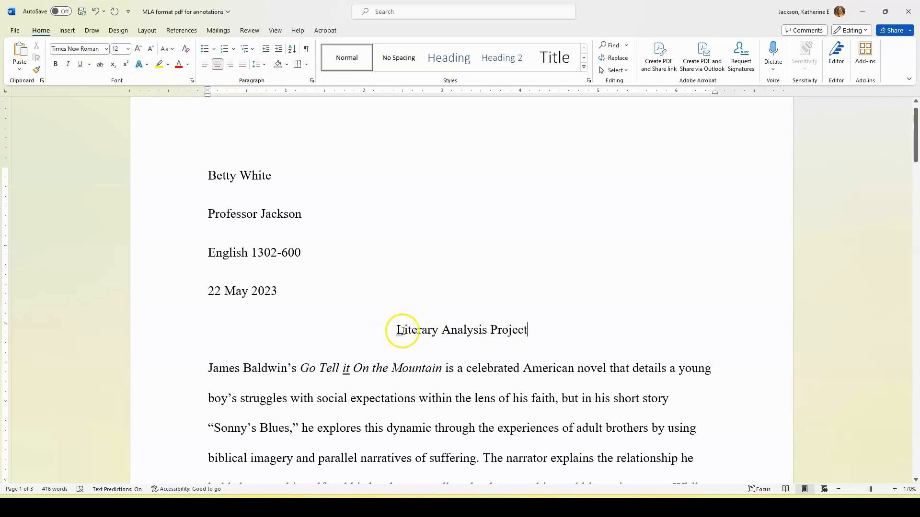
left_click_drag(404, 329, 513, 343)
key("BackSpace")
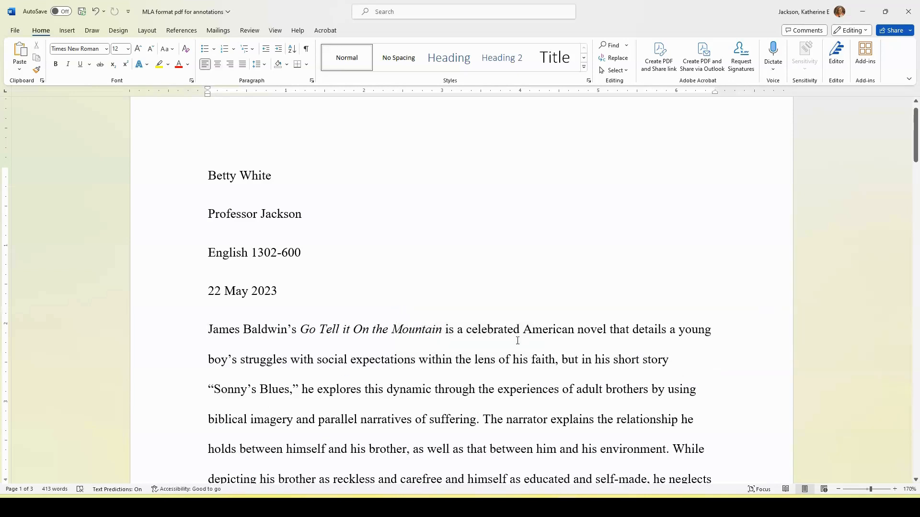
Add the centred title Universal Struggle in “Sonny’s Blues” on a new line below the date
key("Return")
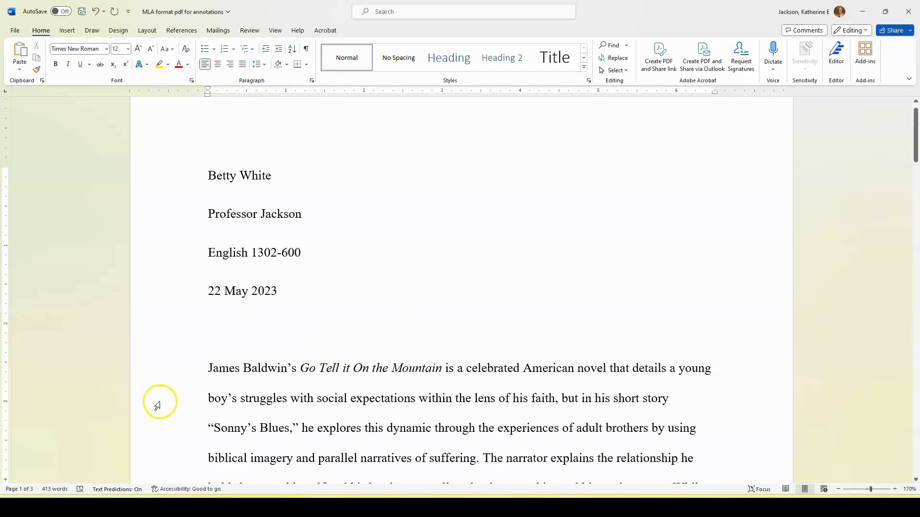
type("Universal Struggle in \"Sonny’s Blues\"")
key("ctrl+e")
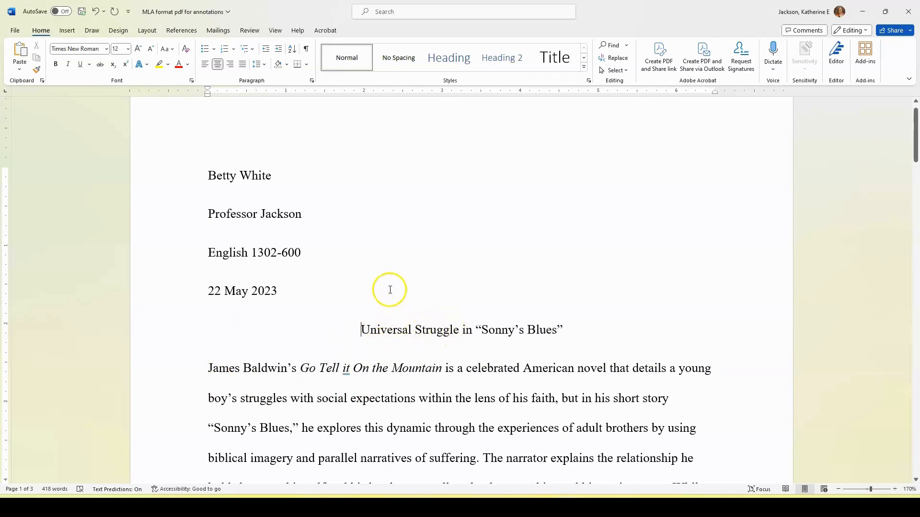
Try to indent the first body paragraph, remove the indent, and restore the paragraph left-aligned below the title
scroll(468, 273, "up", 1)
scroll(464, 227, "down", 2)
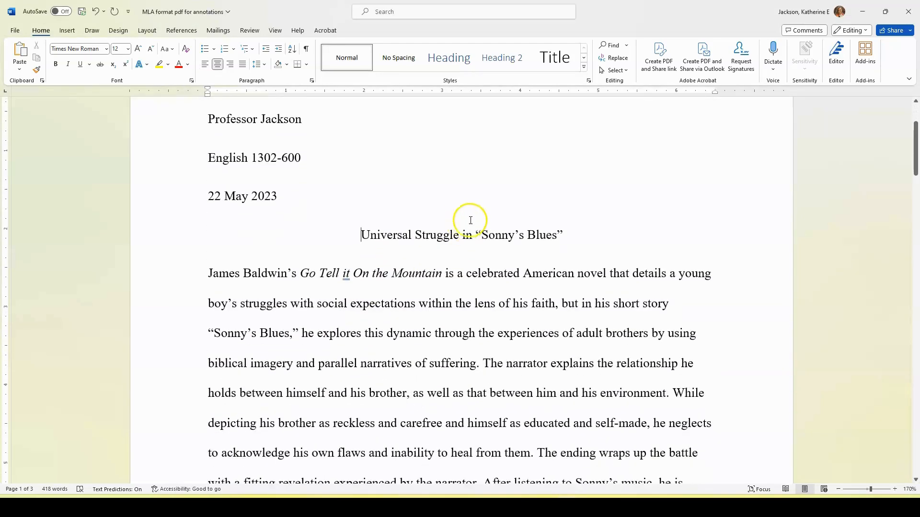
scroll(467, 225, "down", 8, "ctrl")
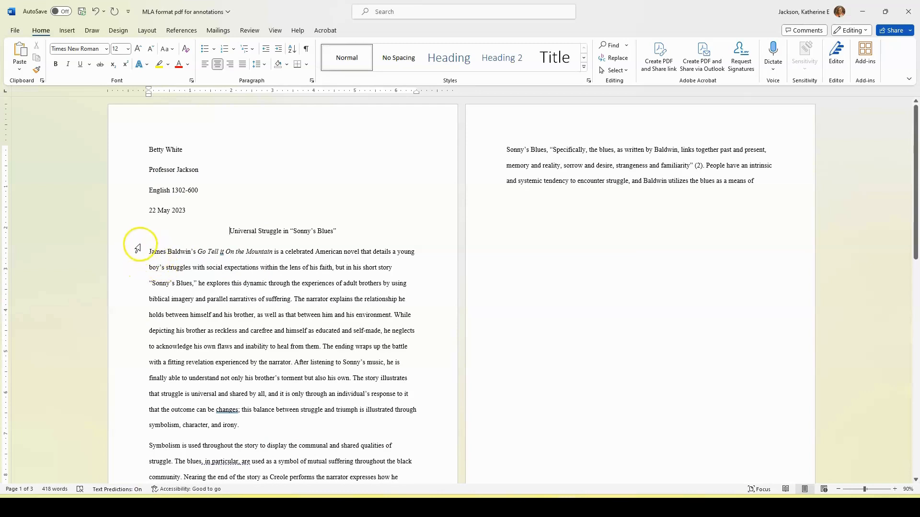
left_click(147, 255)
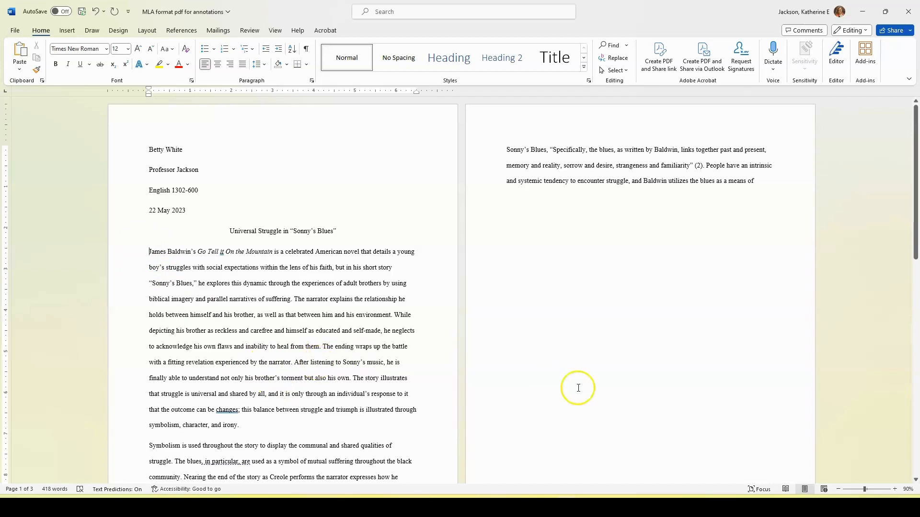
key("Tab")
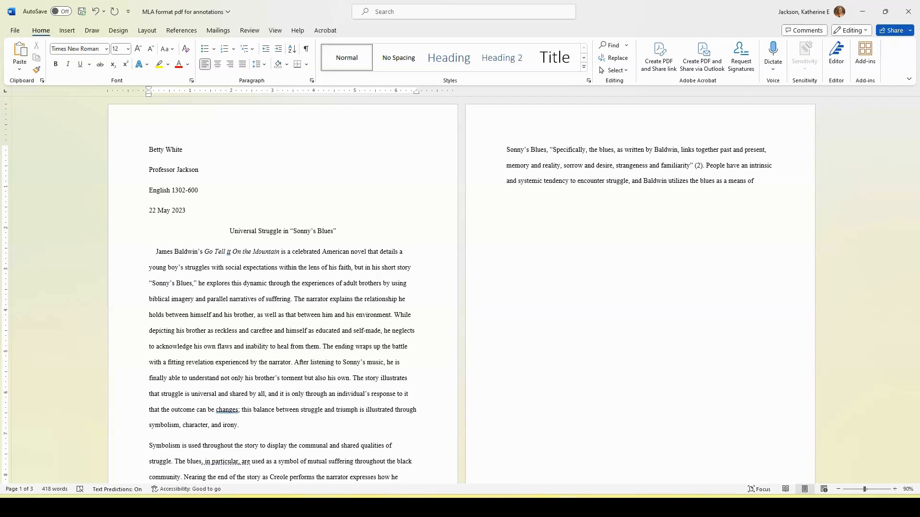
key("BackSpace")
key("BackSpace")
key("BackSpace")
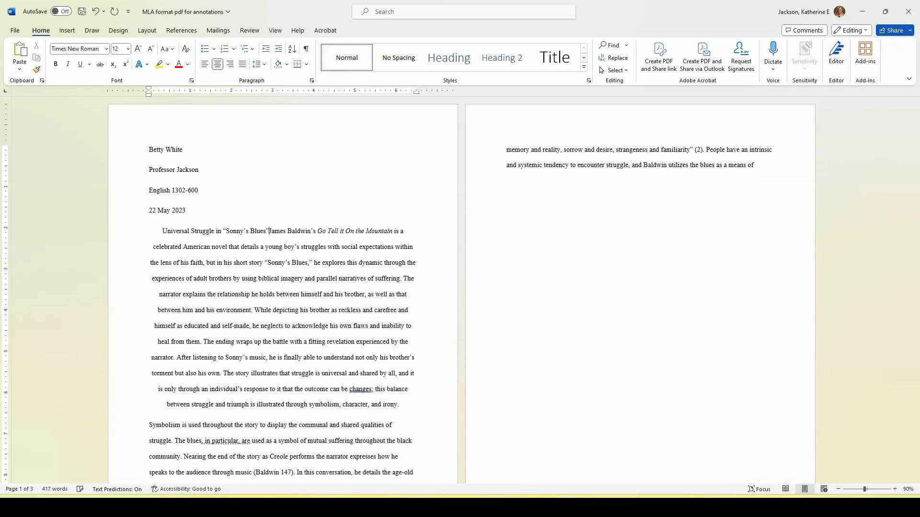
key("Return")
key("ctrl+l")
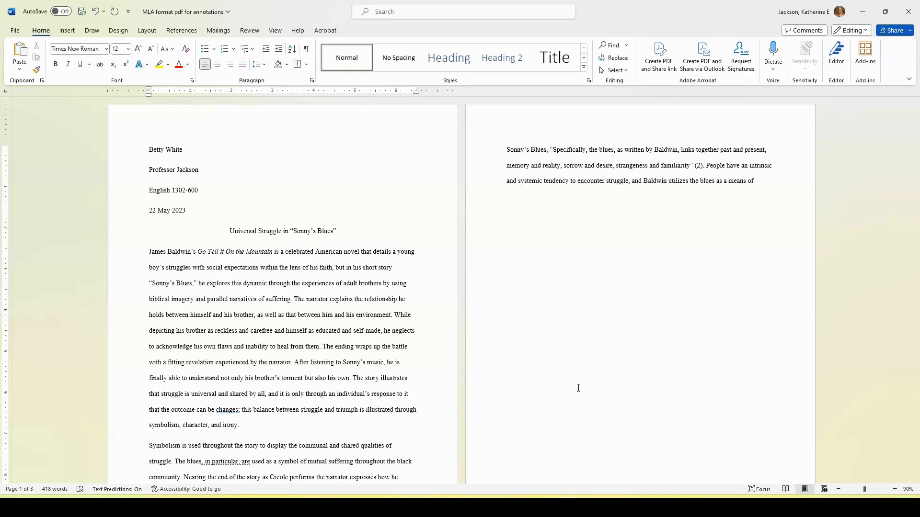
Indent the first lines of the body paragraphs starting with "James Baldwin's" and "Symbolism is used"
key("Tab")
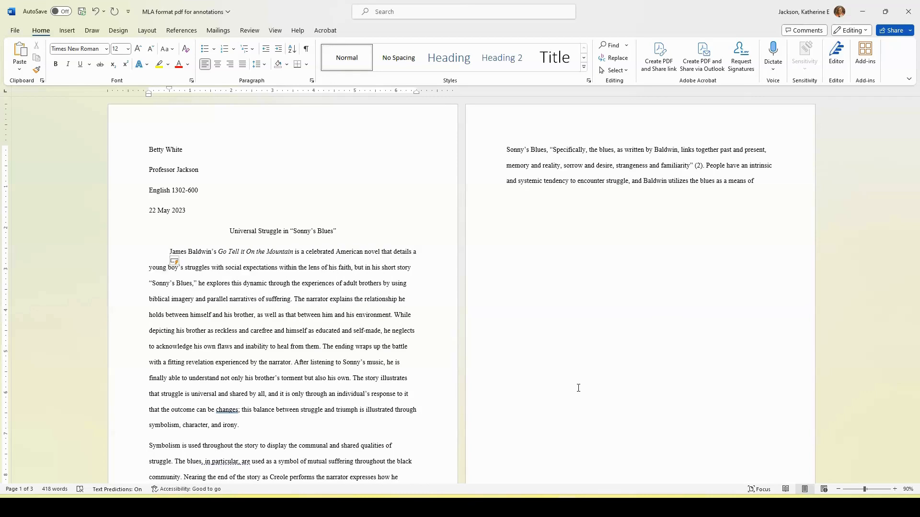
left_click(146, 446)
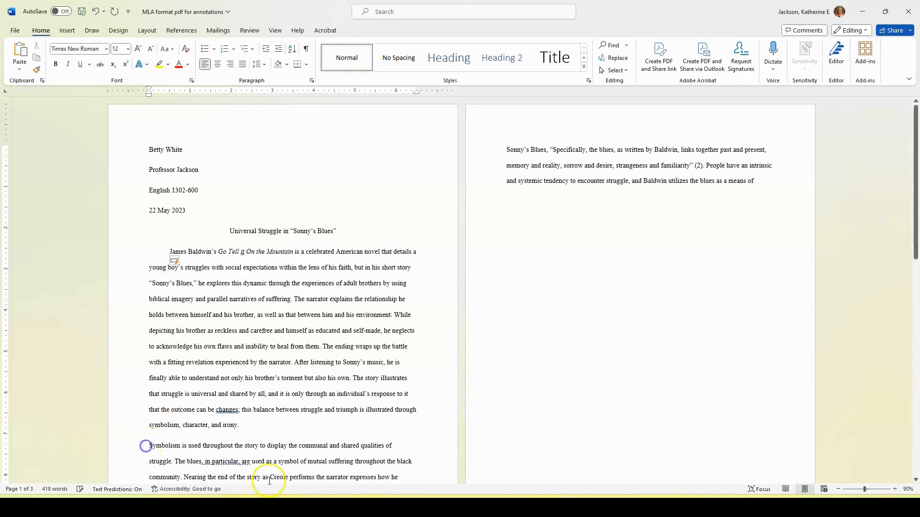
key("Tab")
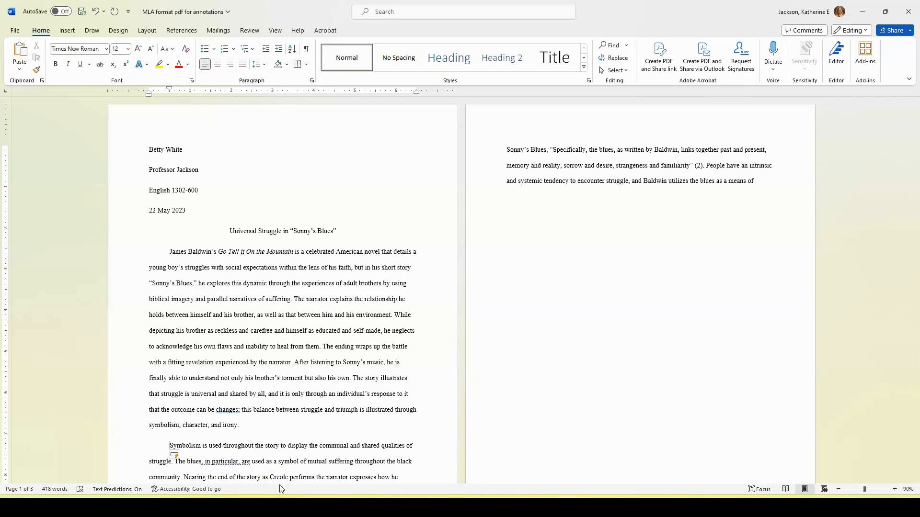
left_click(773, 326)
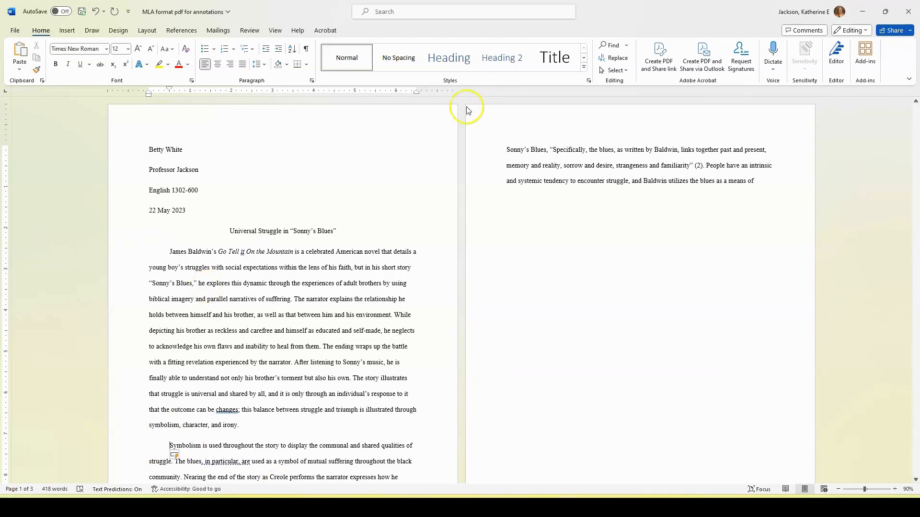
left_click(417, 156)
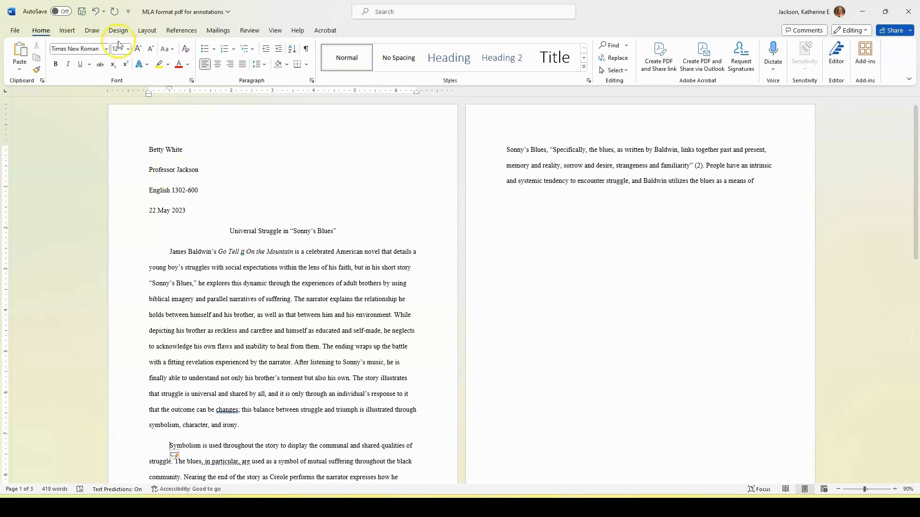
Insert Plain Number 3 page numbers at the top of the page and enter the author's last name before the number
left_click(67, 31)
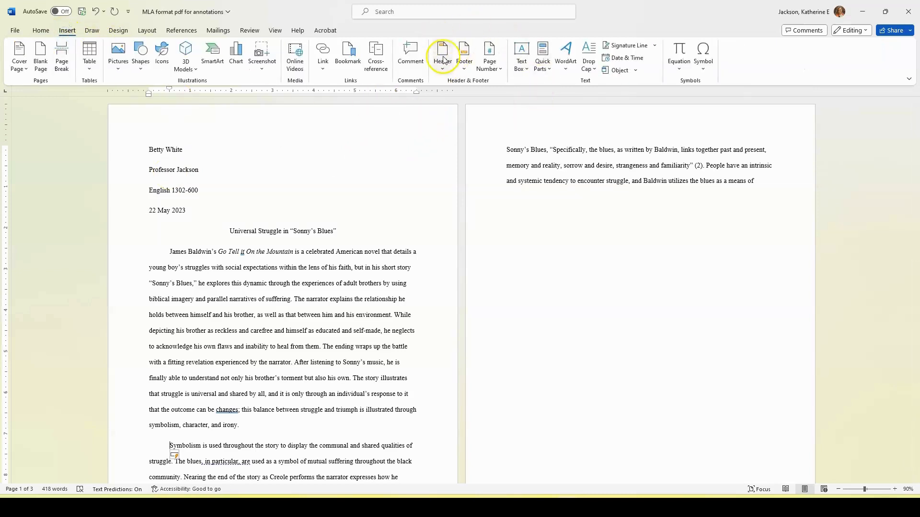
left_click(493, 69)
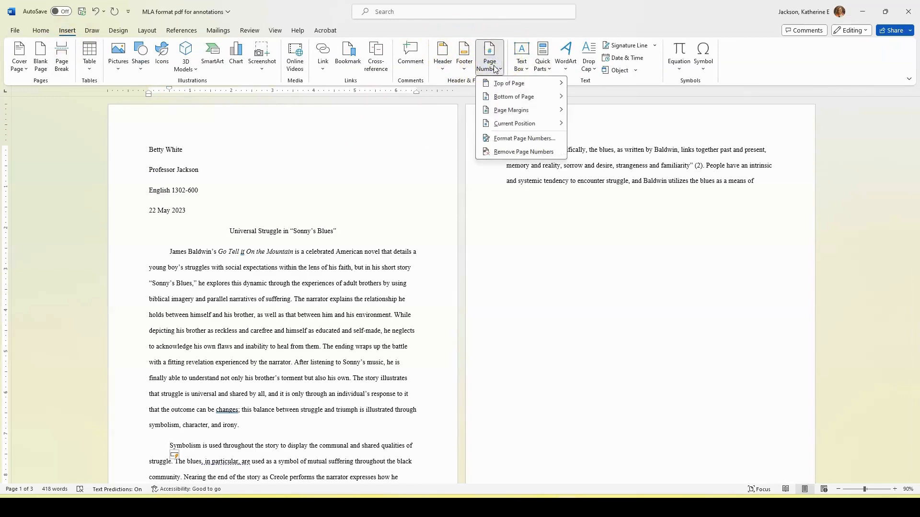
mouse_move(500, 85)
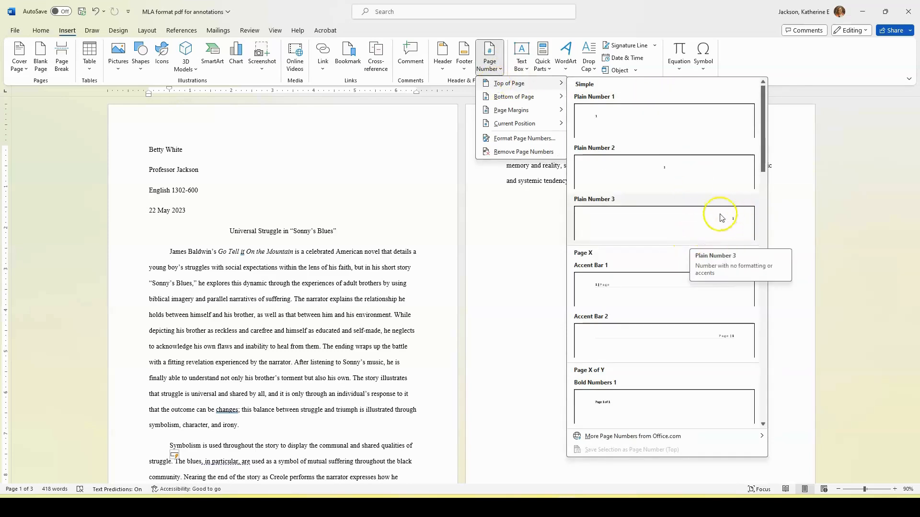
left_click(731, 224)
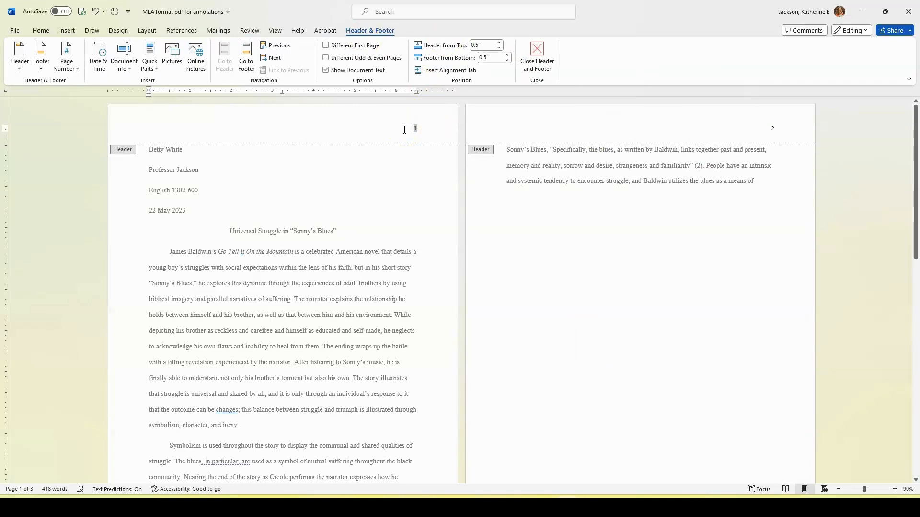
type("White")
Format the header's last name and page number in Times New Roman, size 12, and return to the body text
left_click_drag(382, 125, 431, 126)
left_click(41, 30)
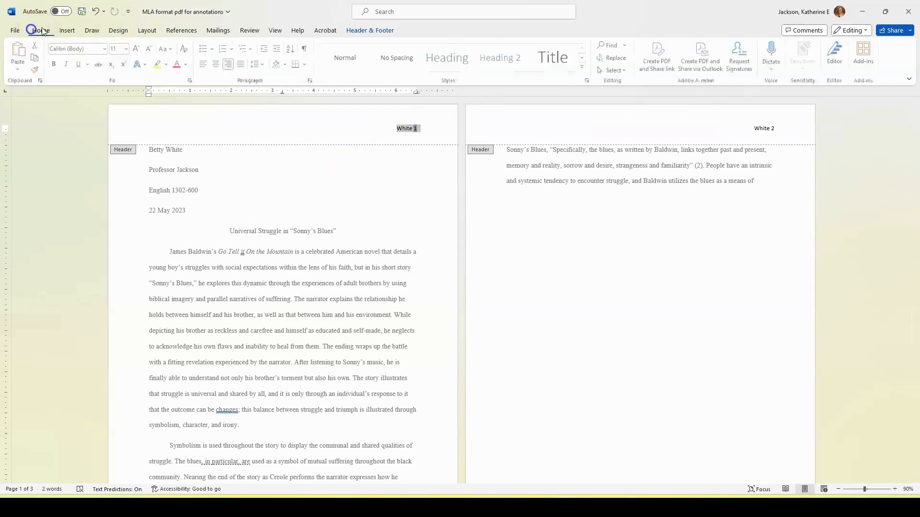
left_click(92, 49)
type("Times New Roman")
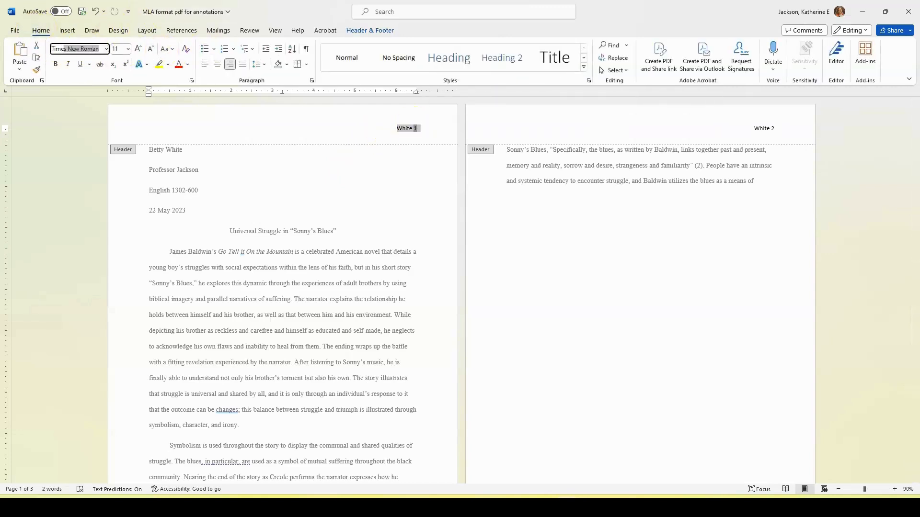
key("Return")
left_click(109, 50)
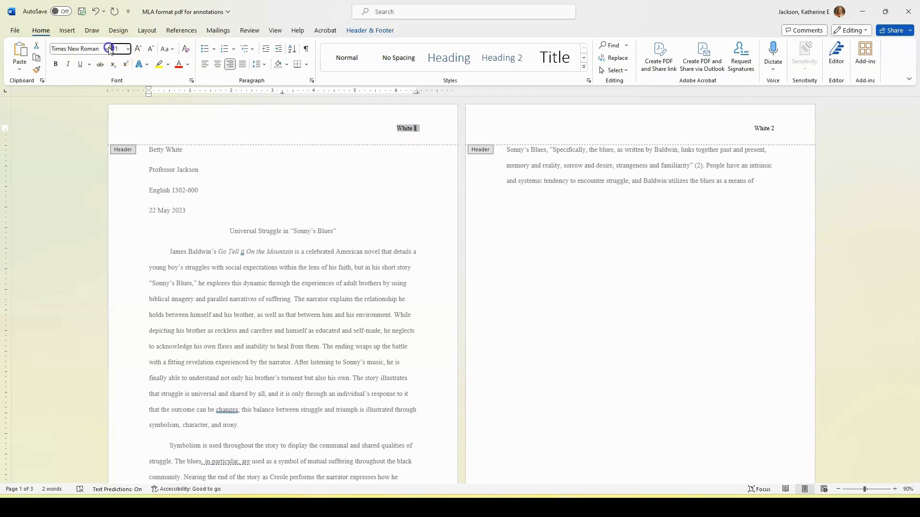
left_click(122, 48)
key("Return")
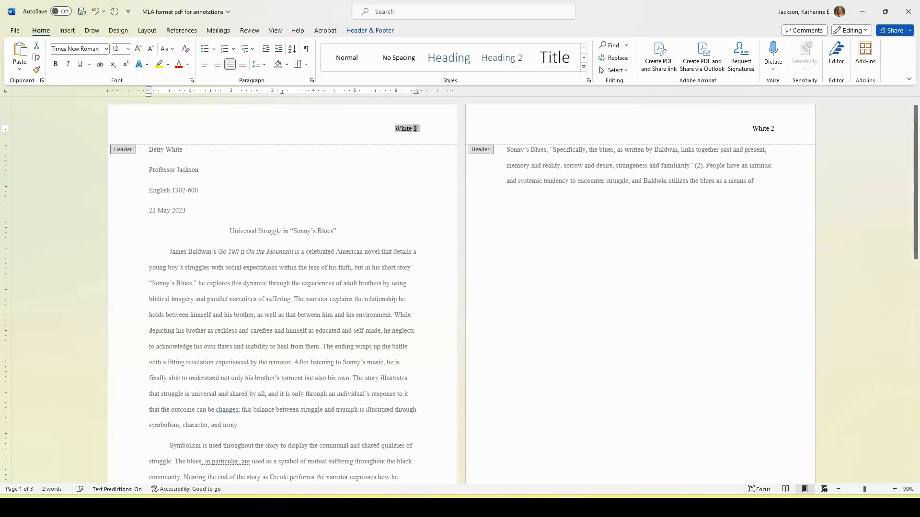
double_click(337, 297)
left_click(341, 288)
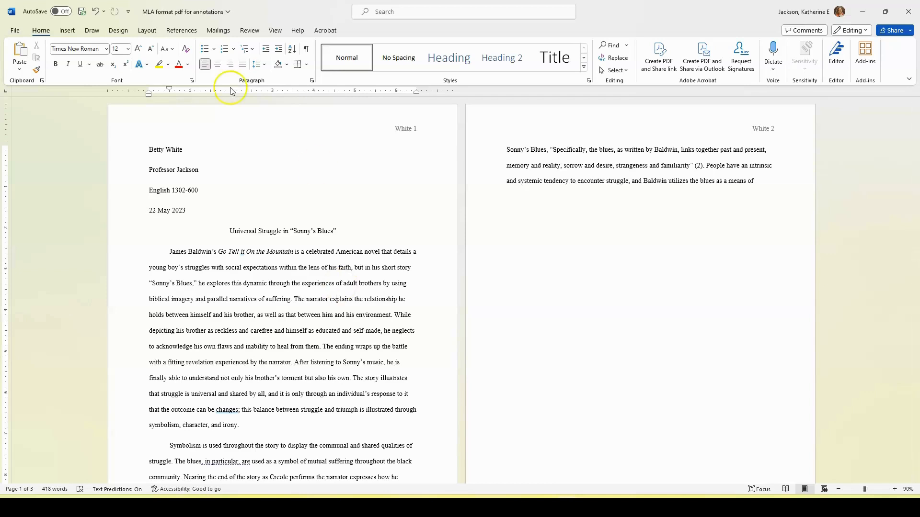
Try removing the indent before "James Baldwin's", and restore the paragraph break between the title and the first body paragraph
left_click(169, 251)
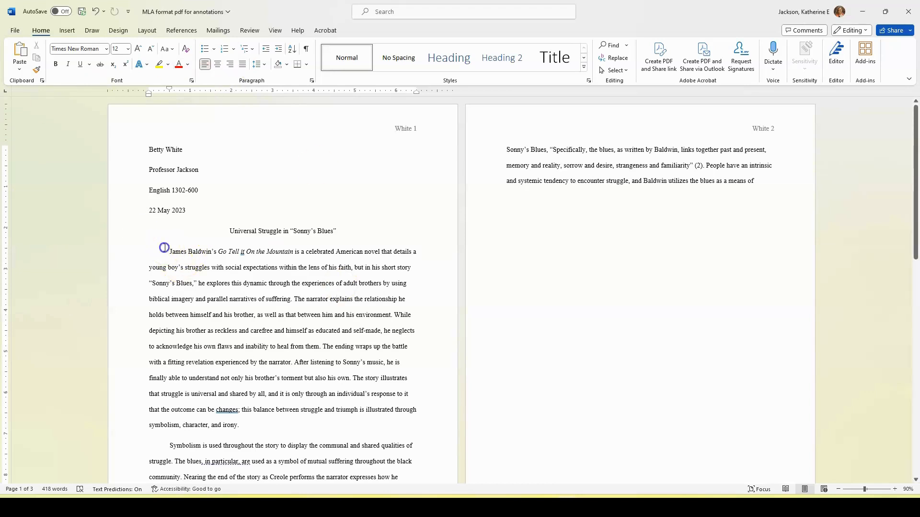
key("BackSpace")
key("BackSpace")
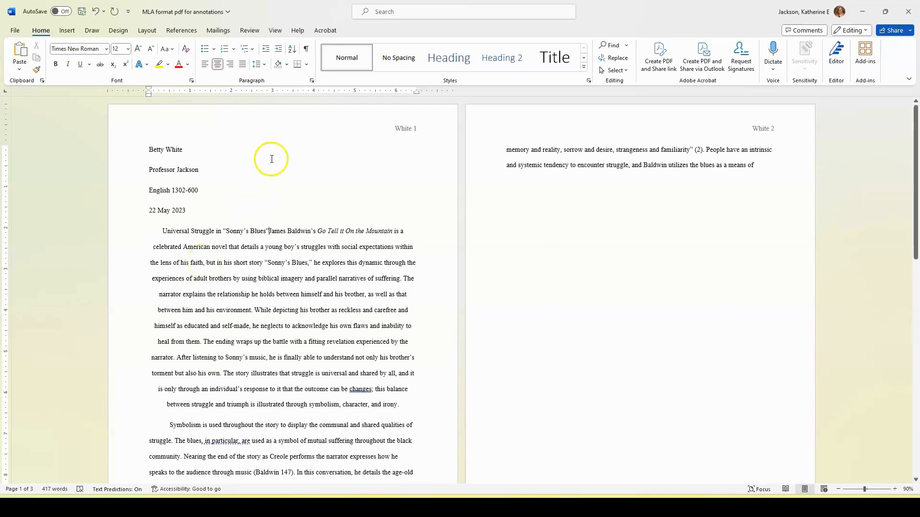
left_click_drag(436, 409, 126, 240)
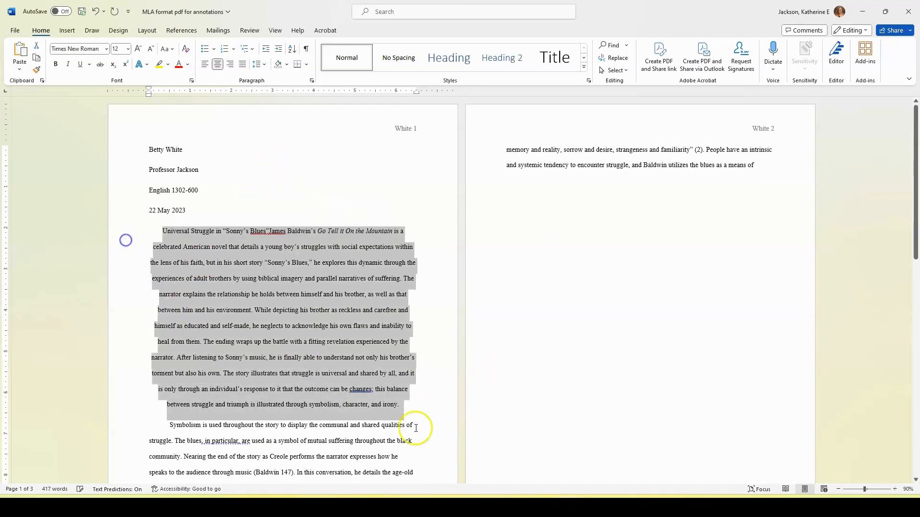
left_click(325, 271)
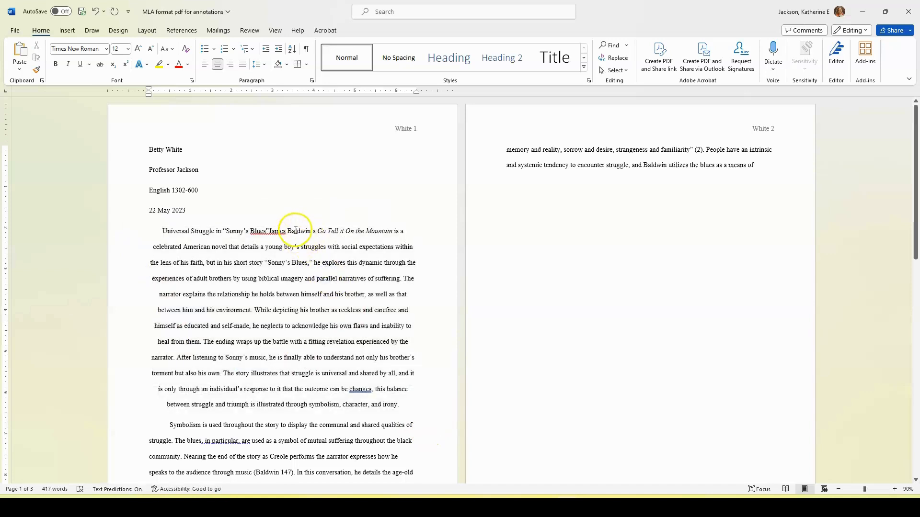
right_click(270, 230)
left_click(270, 230)
key("Return")
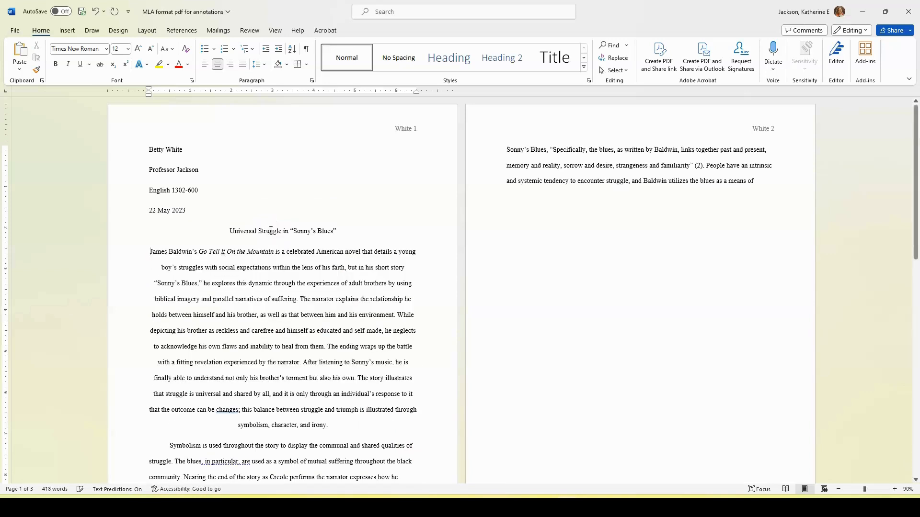
Left-align the first body paragraph and indent its first line
left_click_drag(337, 426, 48, 257)
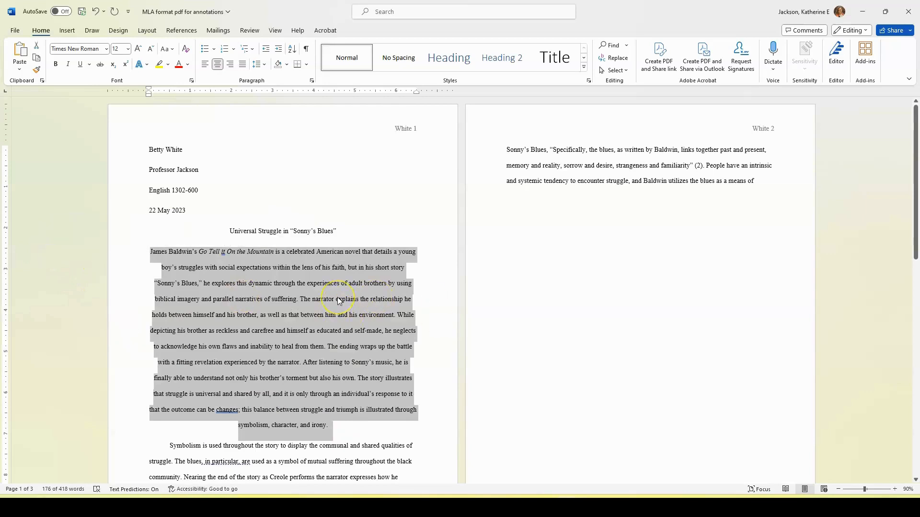
key("ctrl+l")
left_click(215, 300)
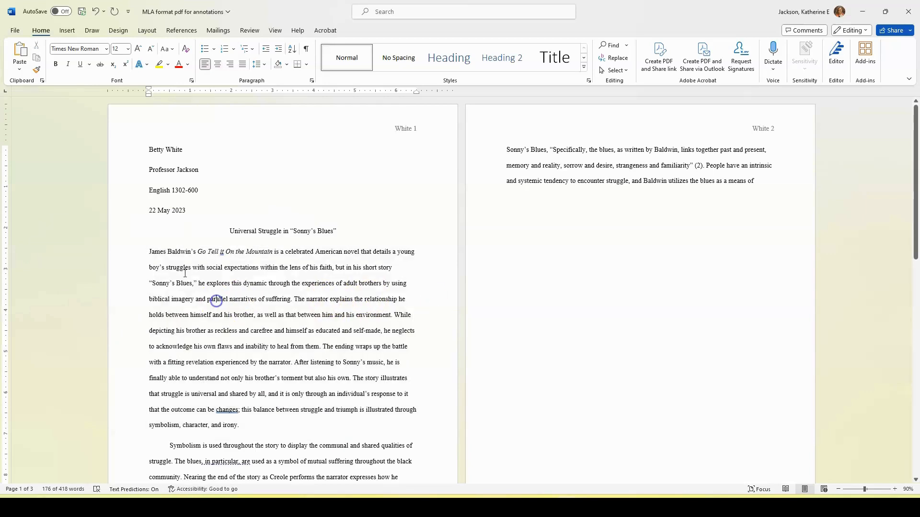
left_click(147, 253)
key("Tab")
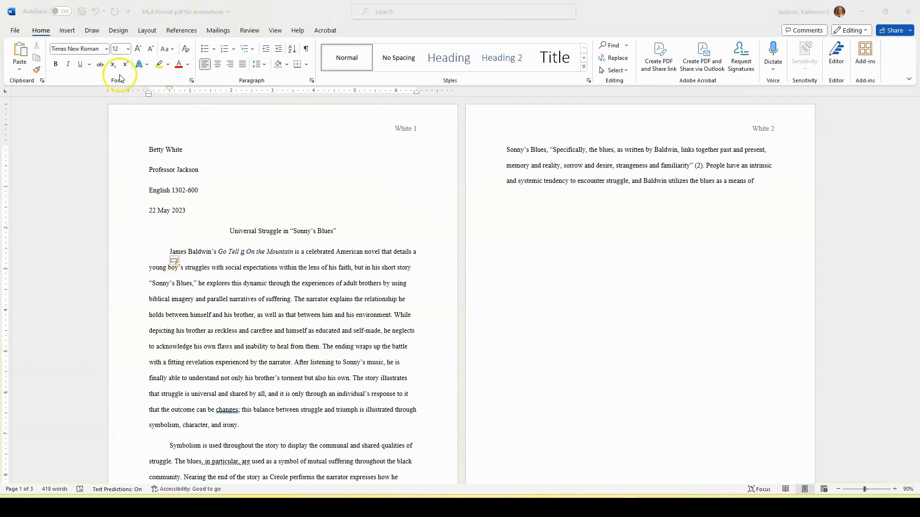
Review the preset page margins and close the list without choosing one
left_click(145, 32)
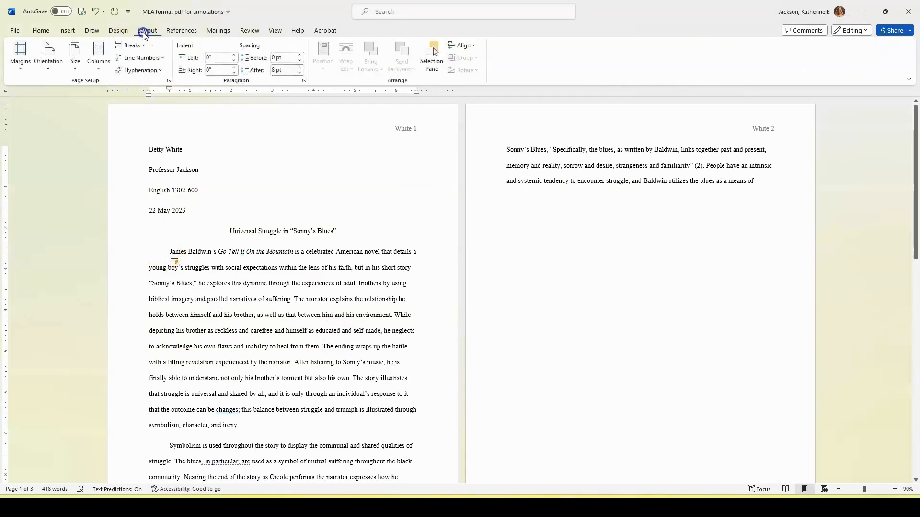
left_click(19, 60)
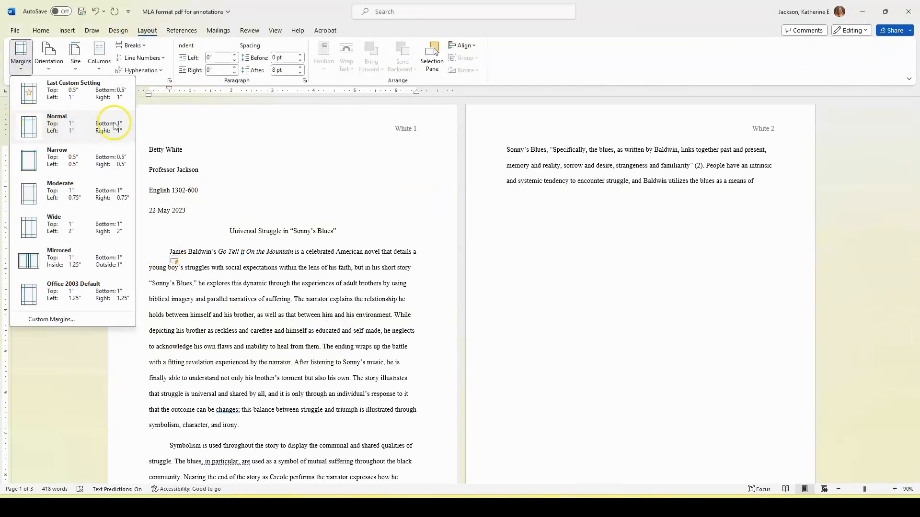
left_click(242, 139)
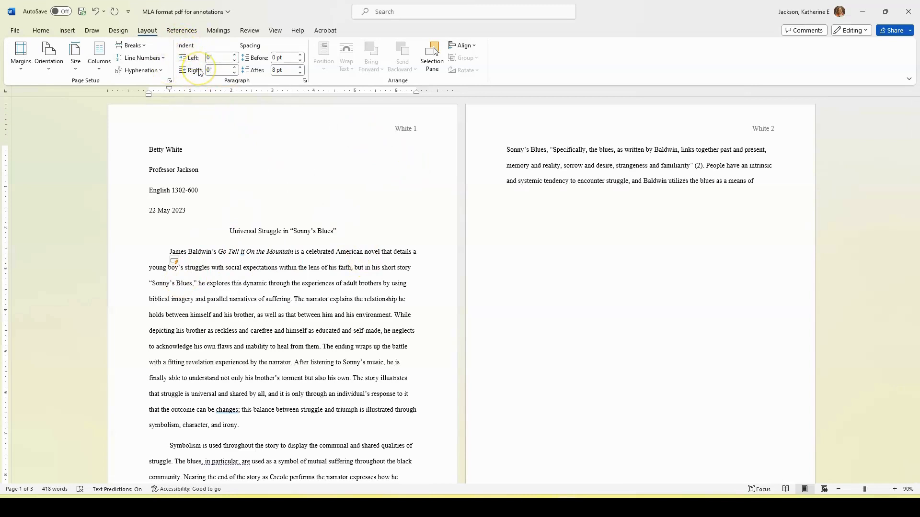
Set the first body paragraph's left indent to 0.5"
left_click(304, 284)
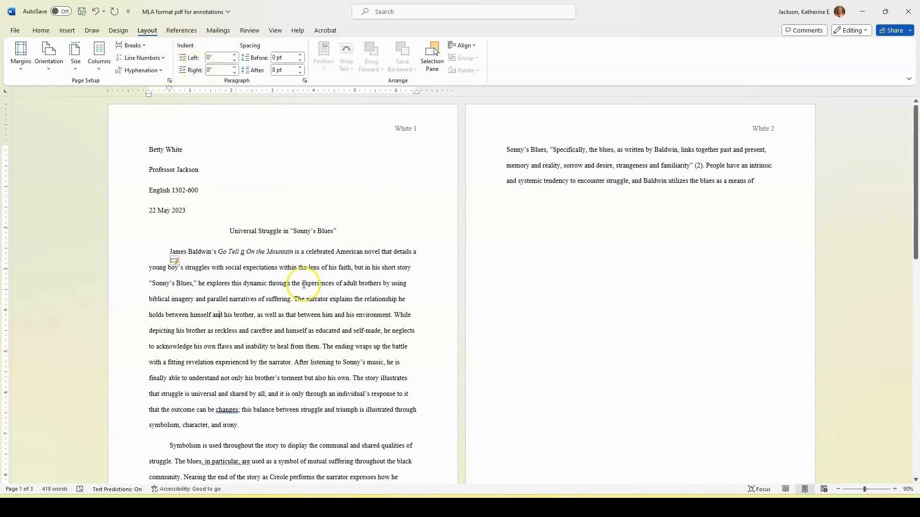
left_click(304, 288)
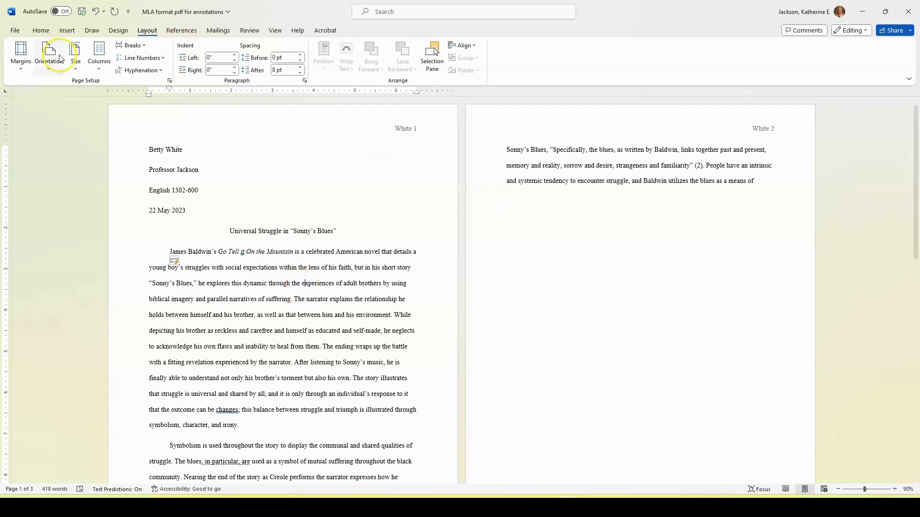
left_click(225, 57)
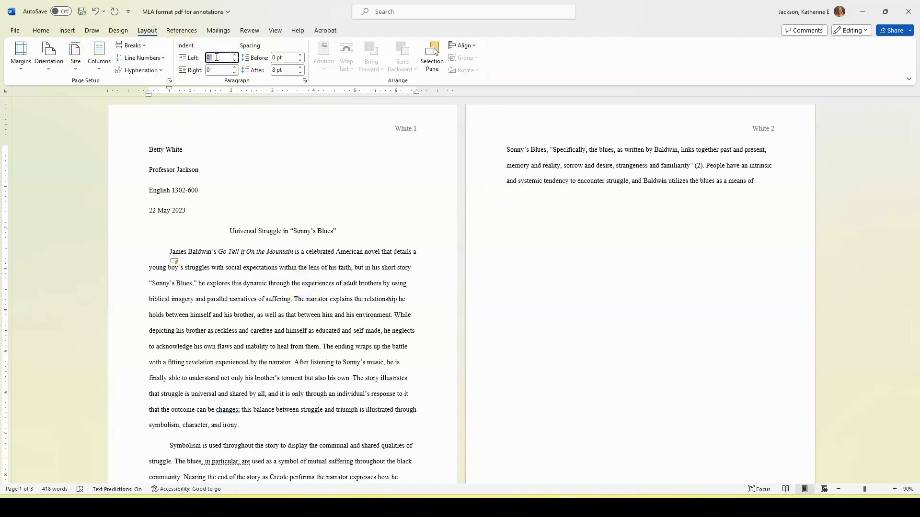
type("0.5")
key("Return")
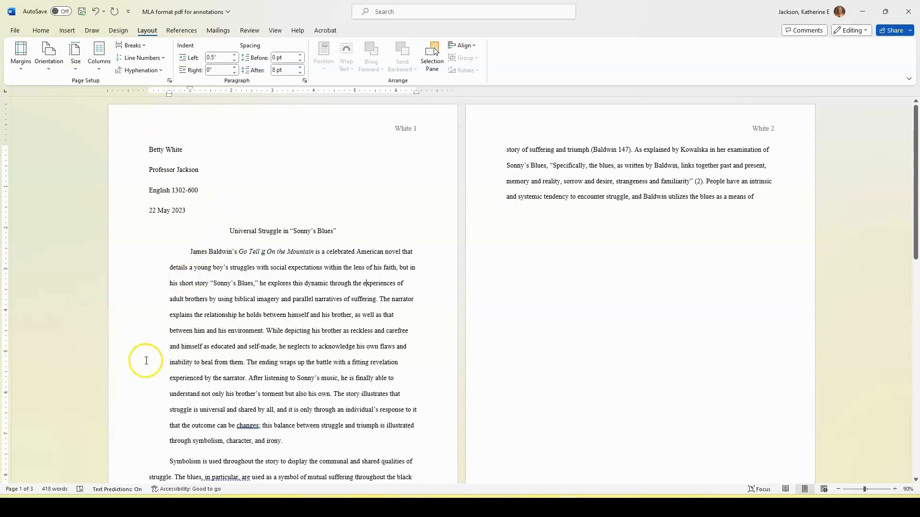
Reset the first body paragraph's left indent to 0
left_click(224, 56)
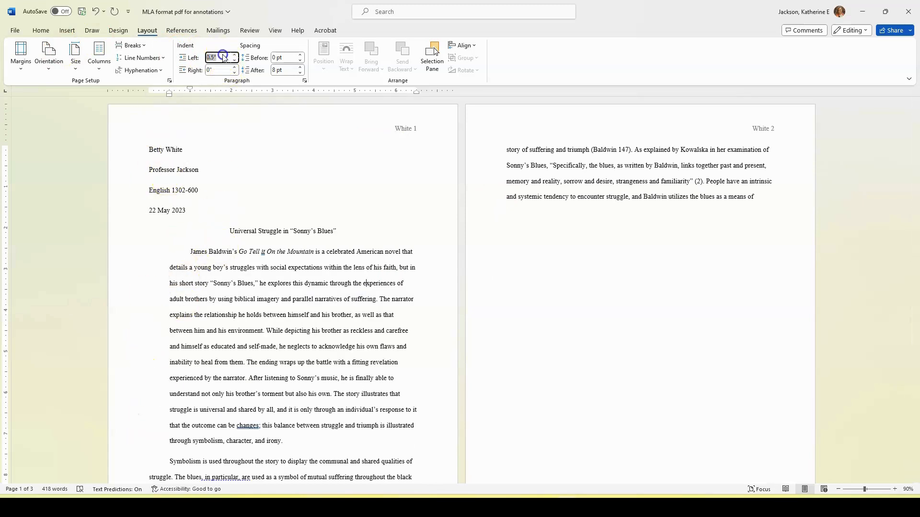
left_click_drag(224, 57, 182, 57)
type("0")
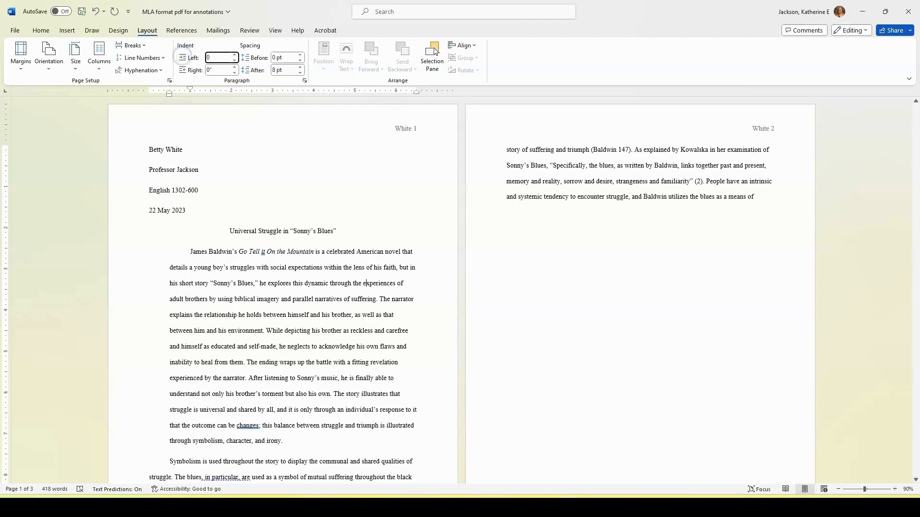
key("Return")
left_click(300, 236)
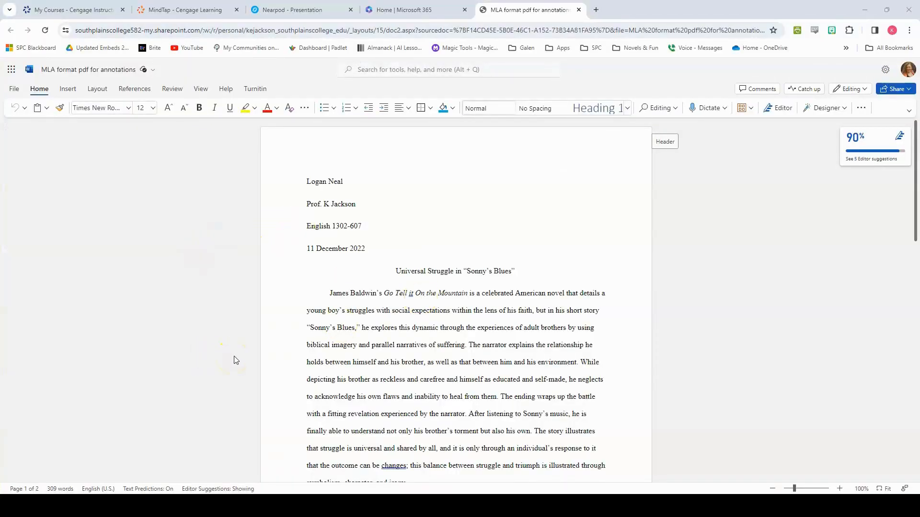
Look over the heading, title and body paragraphs of the paper in Word for the web
left_click(337, 330)
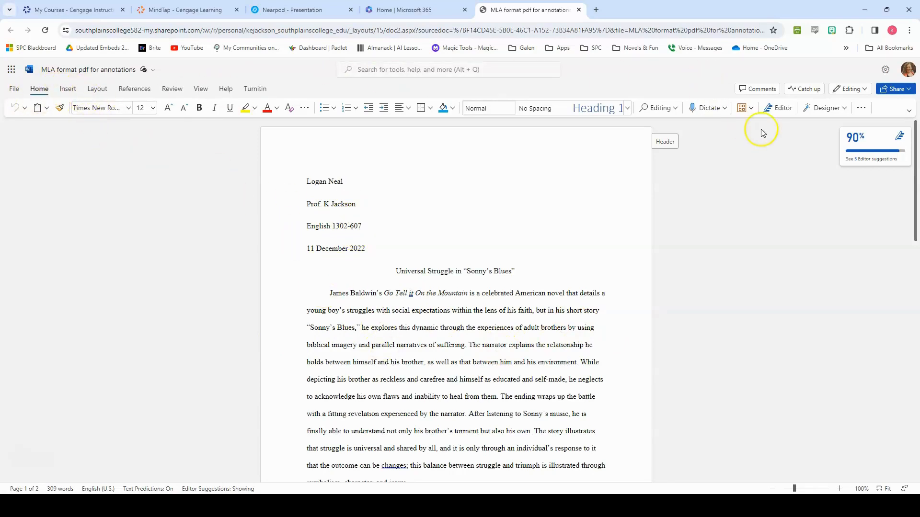
scroll(437, 263, "down", 4)
scroll(436, 267, "up", 2)
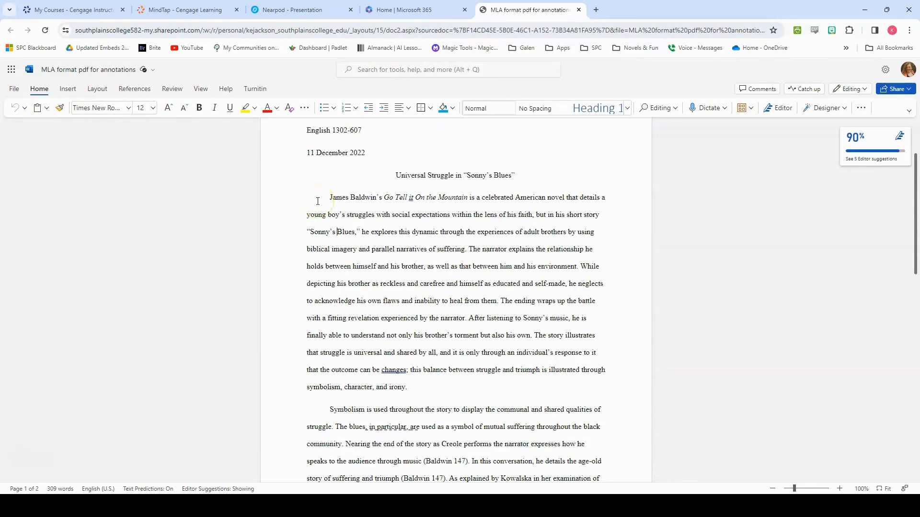
scroll(334, 201, "up", 2)
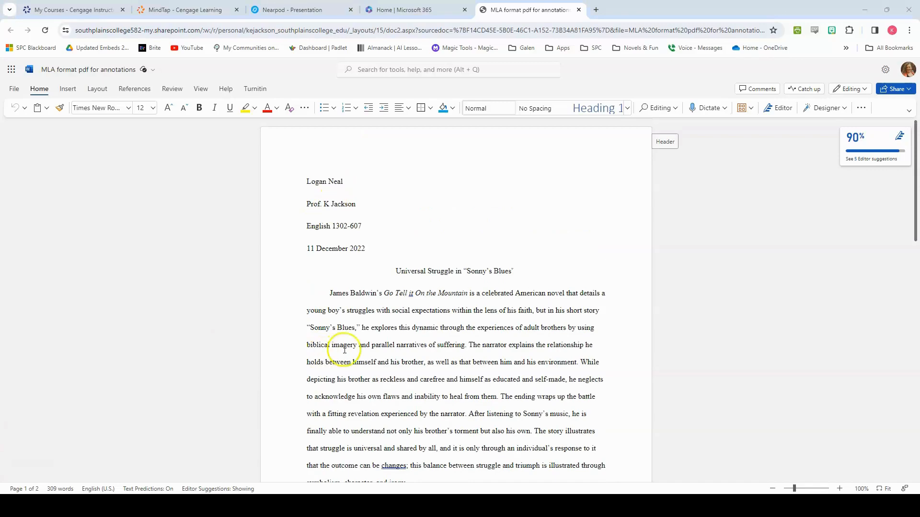
left_click(403, 349)
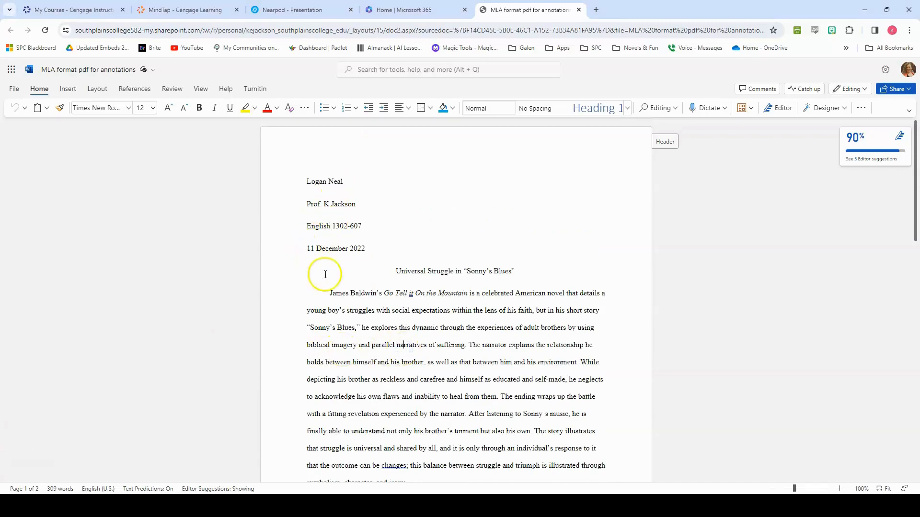
Check the paragraph spacing and indentation settings for the whole online paper without changing them, and return to its beginning
key("ctrl+a")
scroll(640, 256, "down", 6)
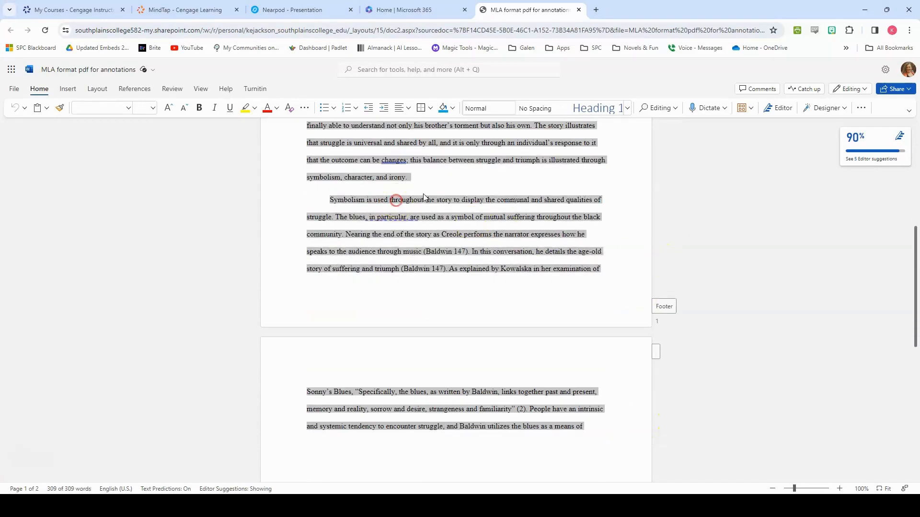
right_click(397, 203)
left_click(437, 341)
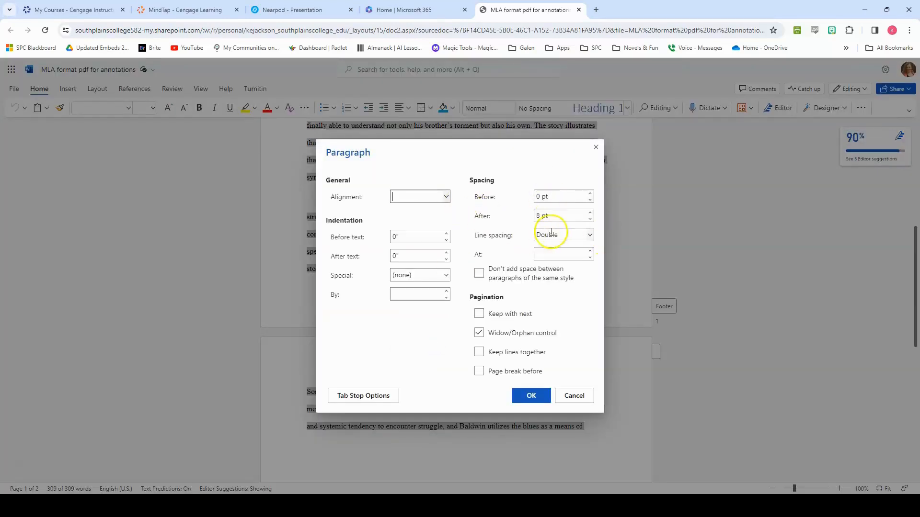
left_click(596, 147)
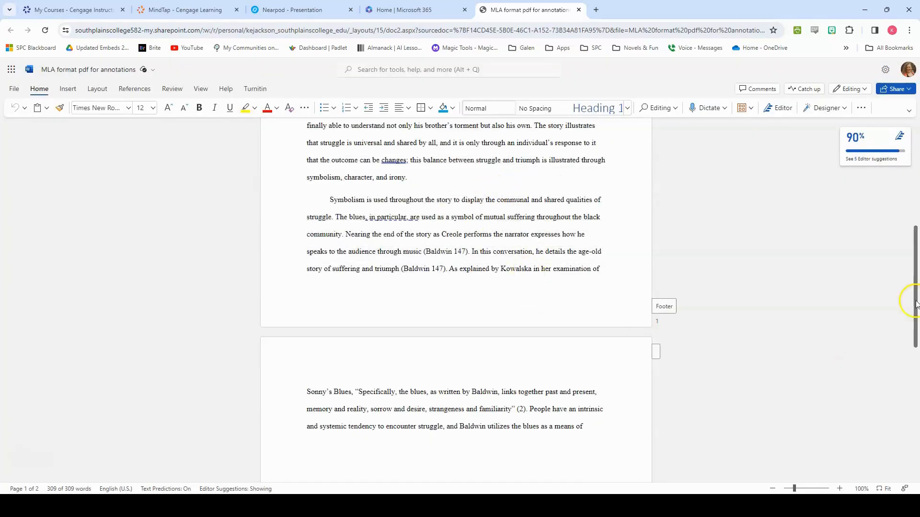
left_click_drag(913, 301, 911, 195)
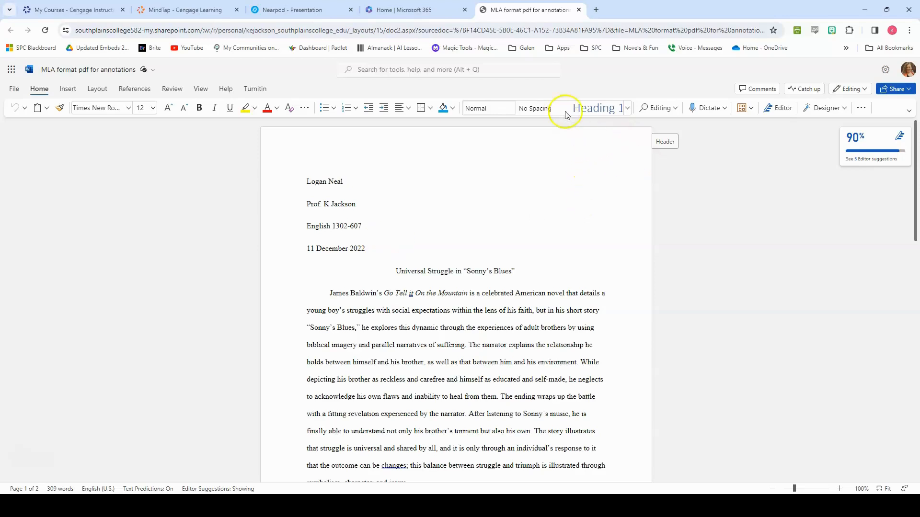
Switch to desktop Word to view the "MLA format pdf for annotations" header, and inspect the header in Word for the web
mouse_move(566, 506)
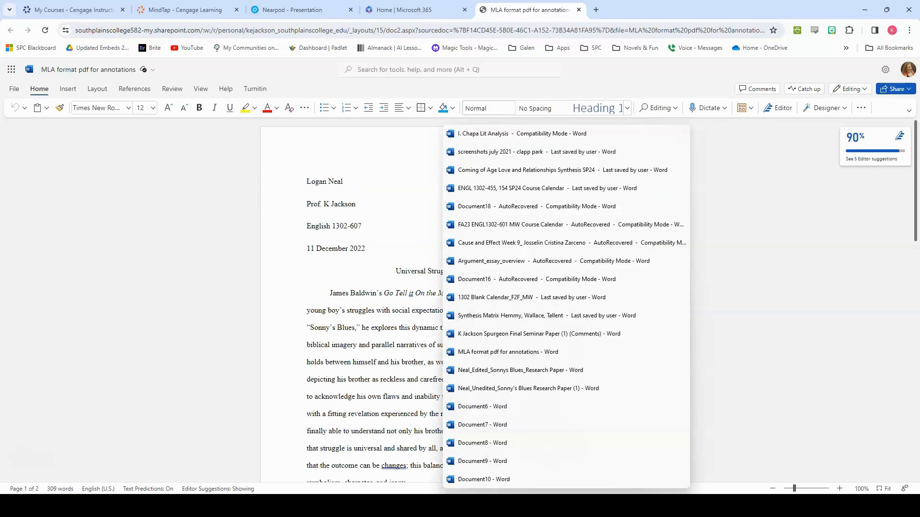
left_click(530, 352)
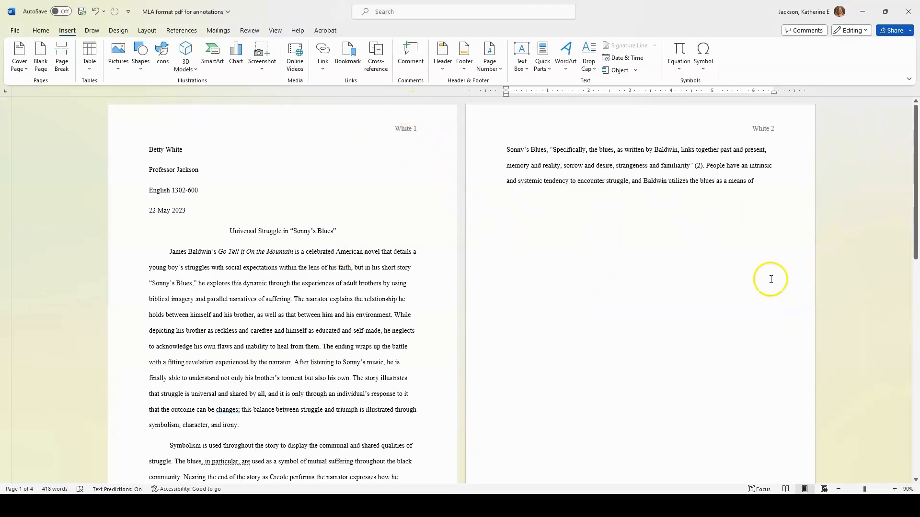
left_click(439, 486)
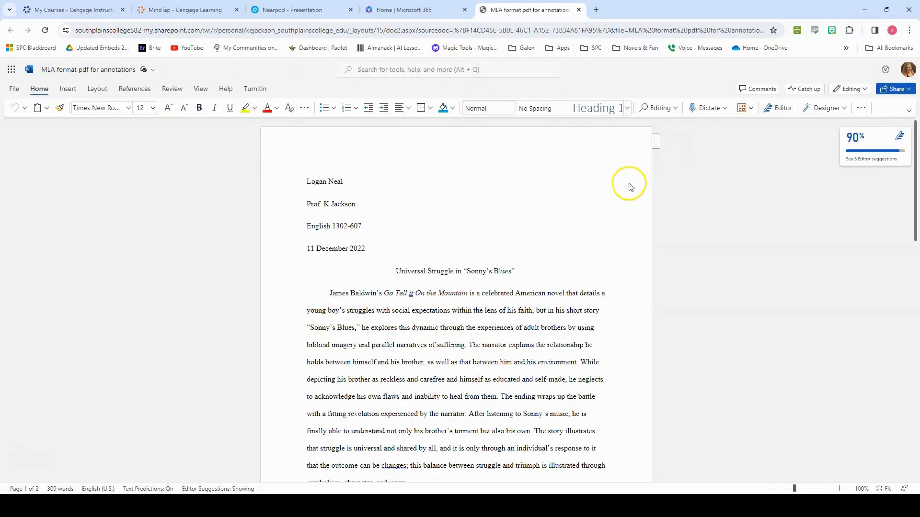
double_click(656, 139)
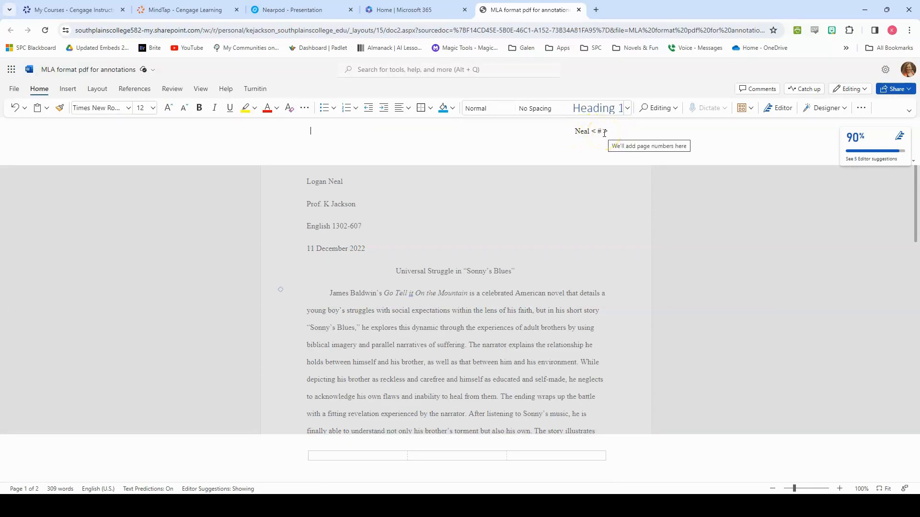
left_click(550, 238)
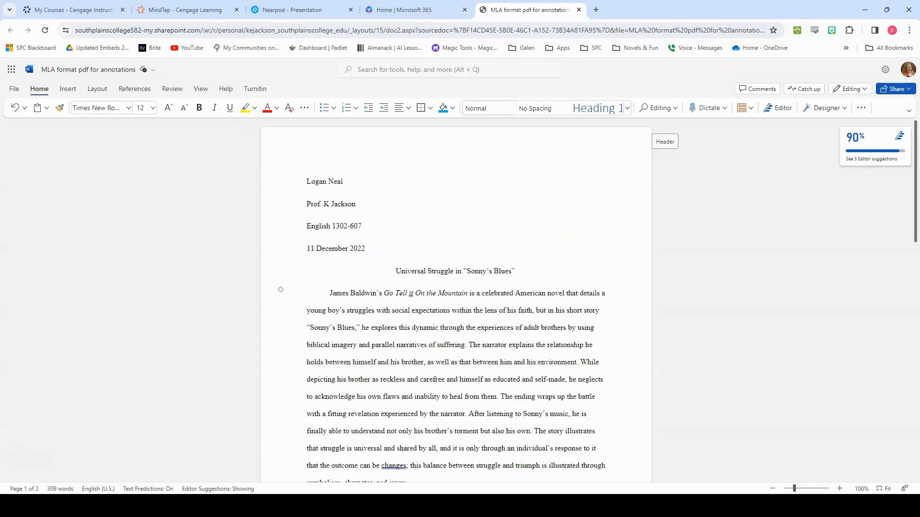
Preview the online paper's printout with Save as PDF as the destination, and dismiss it without saving
left_click(5, 91)
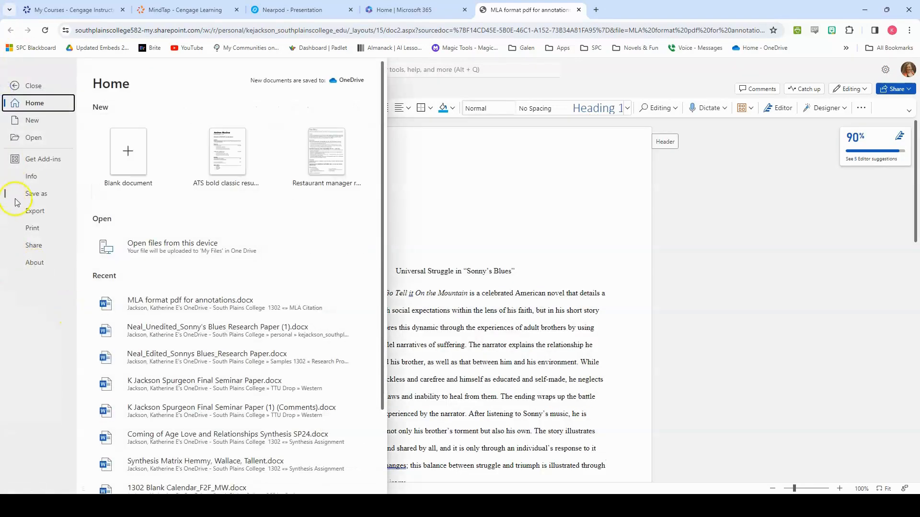
left_click(33, 229)
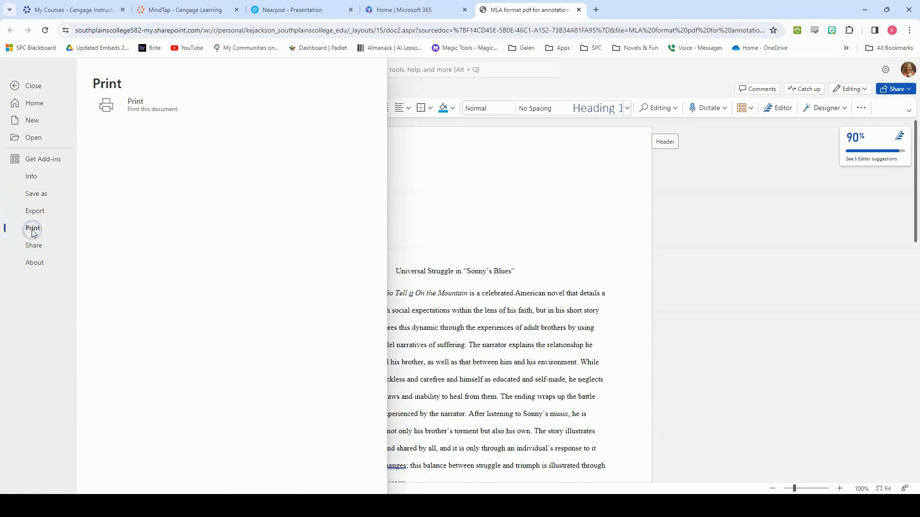
left_click(137, 105)
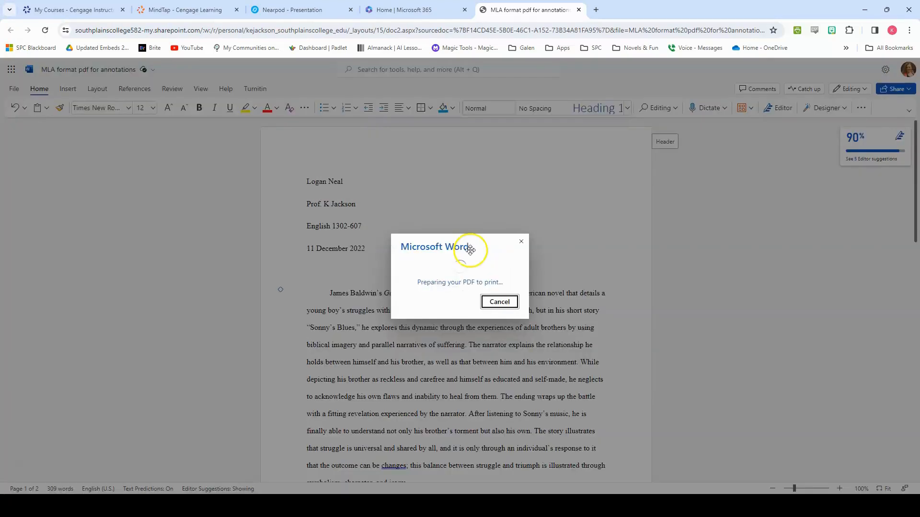
left_click(453, 295)
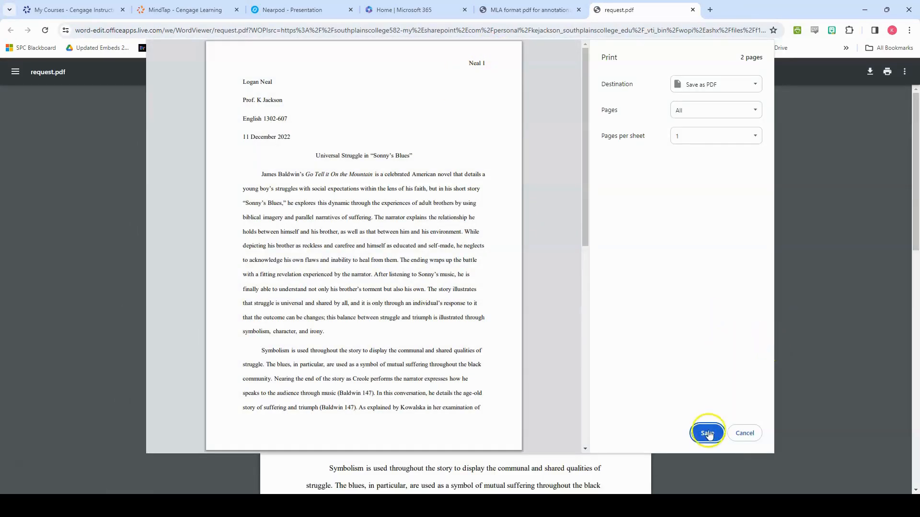
left_click(750, 441)
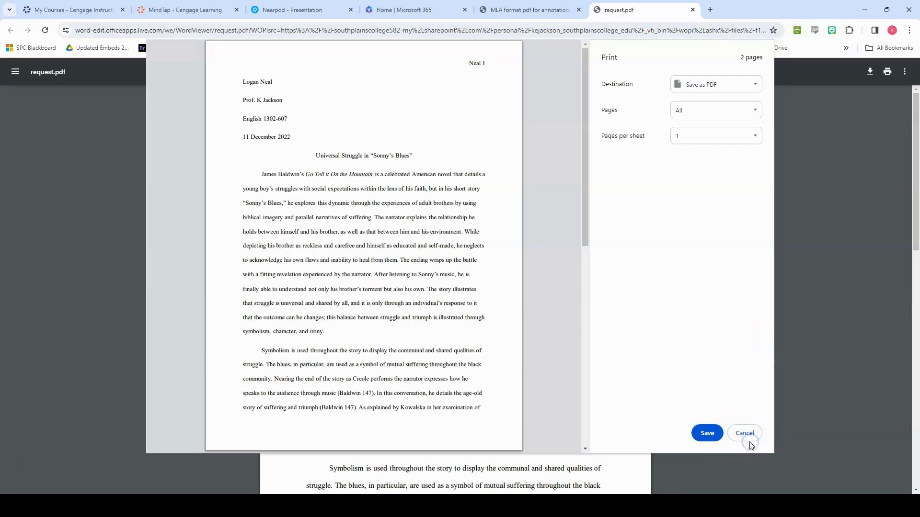